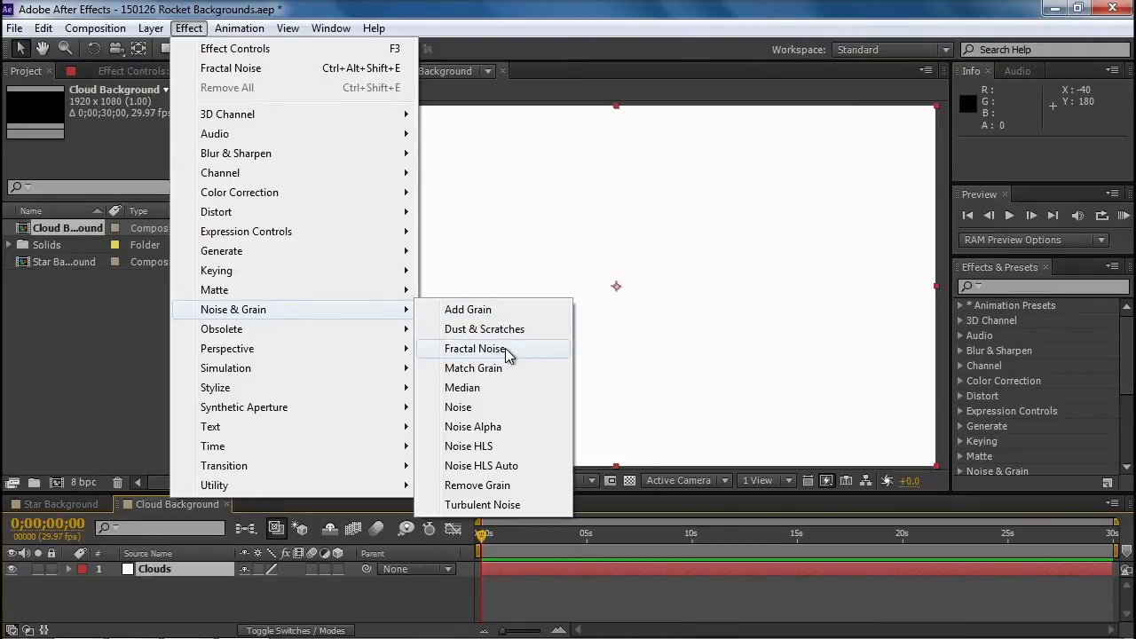
- Apply Fractal Noise to the Clouds layer and keyframe its Evolution from 0° on the first frame to 3x+12° on the last
click(508, 351)
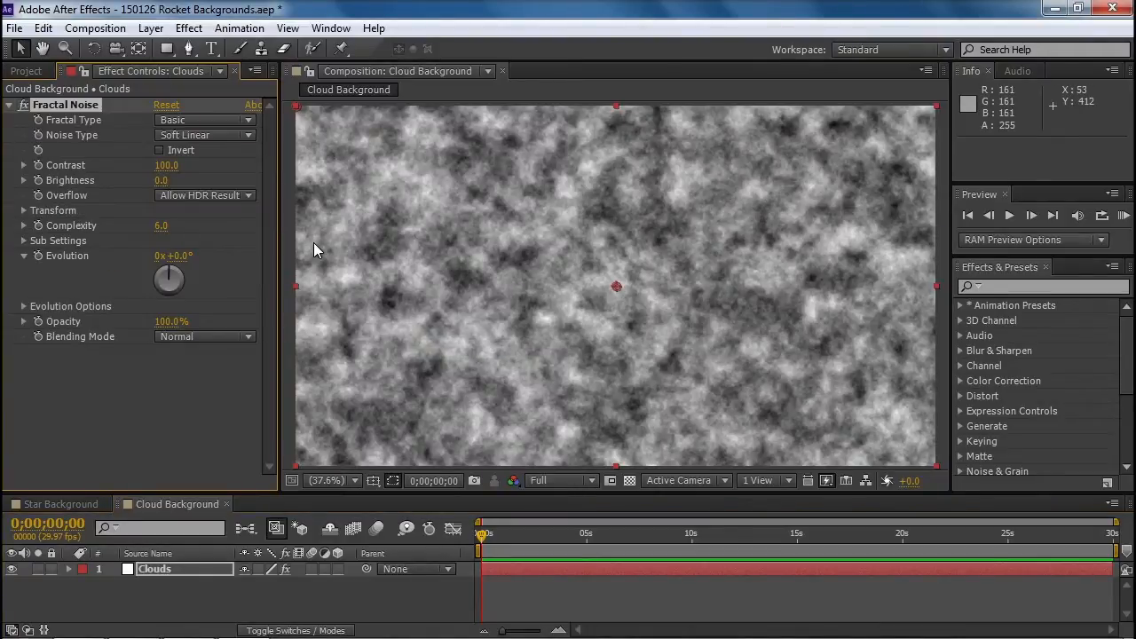
drag(482, 534, 461, 568)
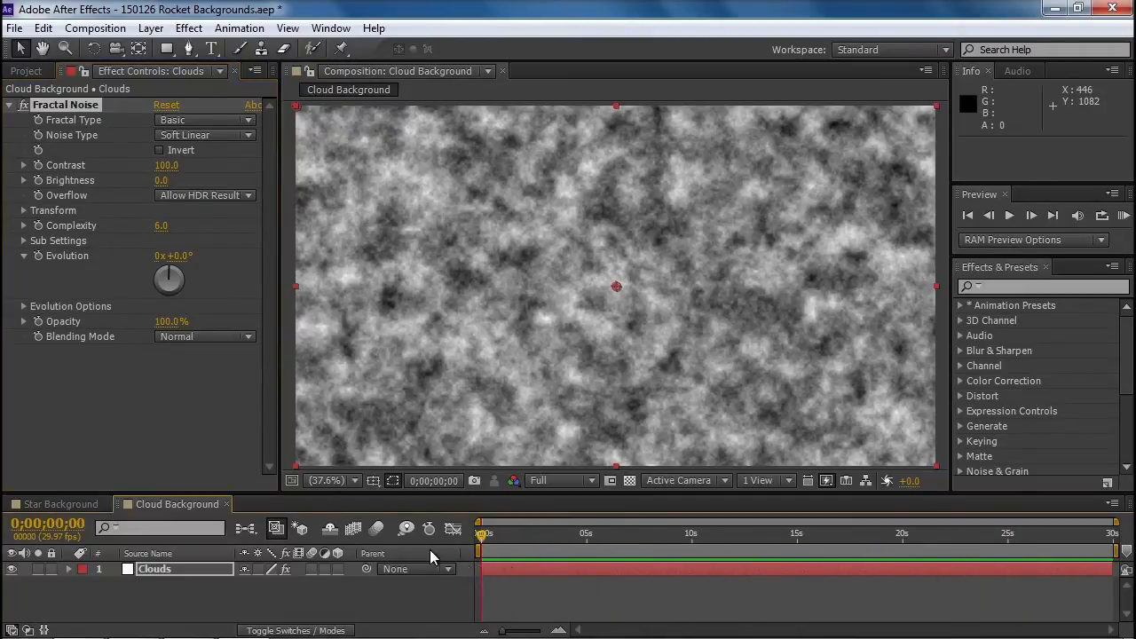
click(39, 255)
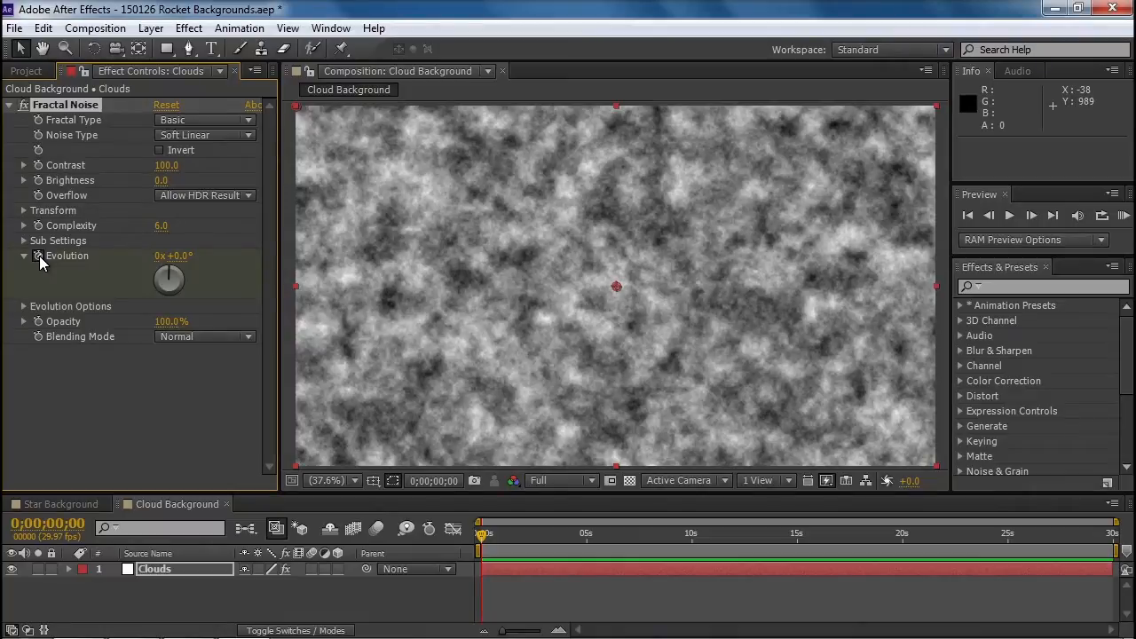
drag(482, 539, 1125, 555)
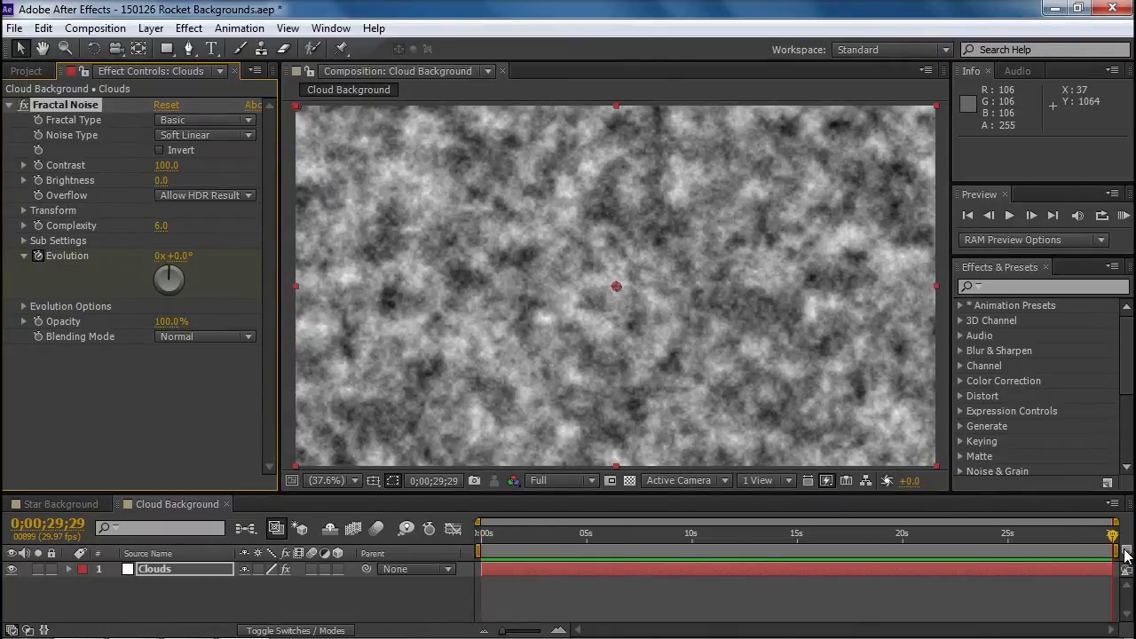
mouse_move(172, 274)
mouse_down()
mouse_move(189, 284)
mouse_move(161, 268)
mouse_move(182, 259)
mouse_move(165, 283)
mouse_move(173, 275)
mouse_up()
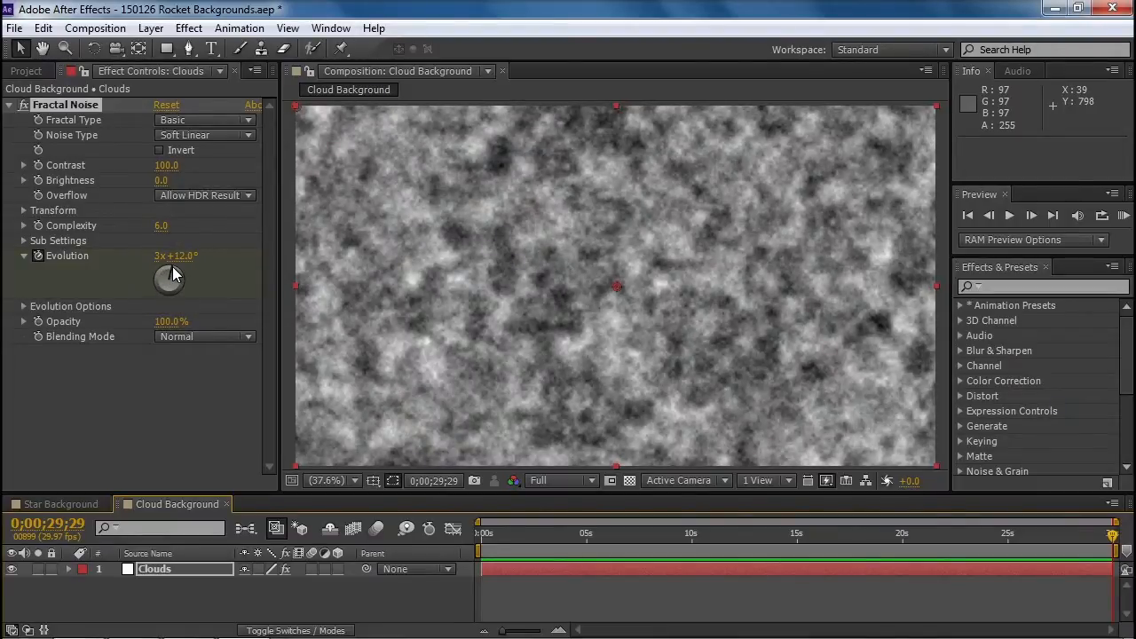
- Preview the noise animation from the start and lower the composition's preview resolution to Quarter
drag(574, 528, 452, 537)
key(space)
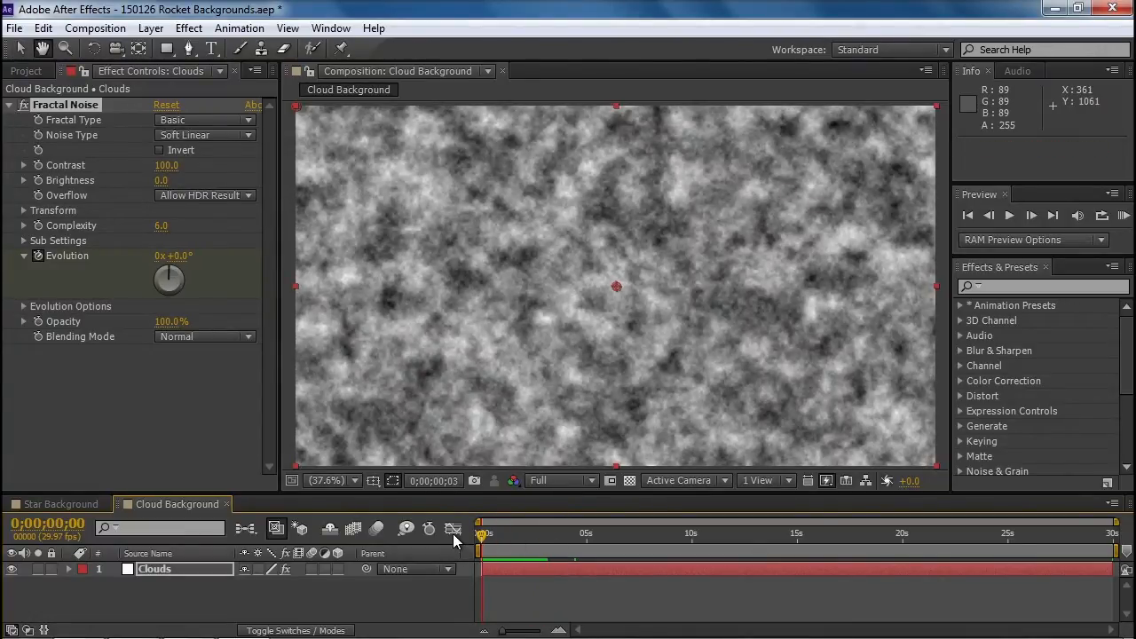
key(space)
click(593, 480)
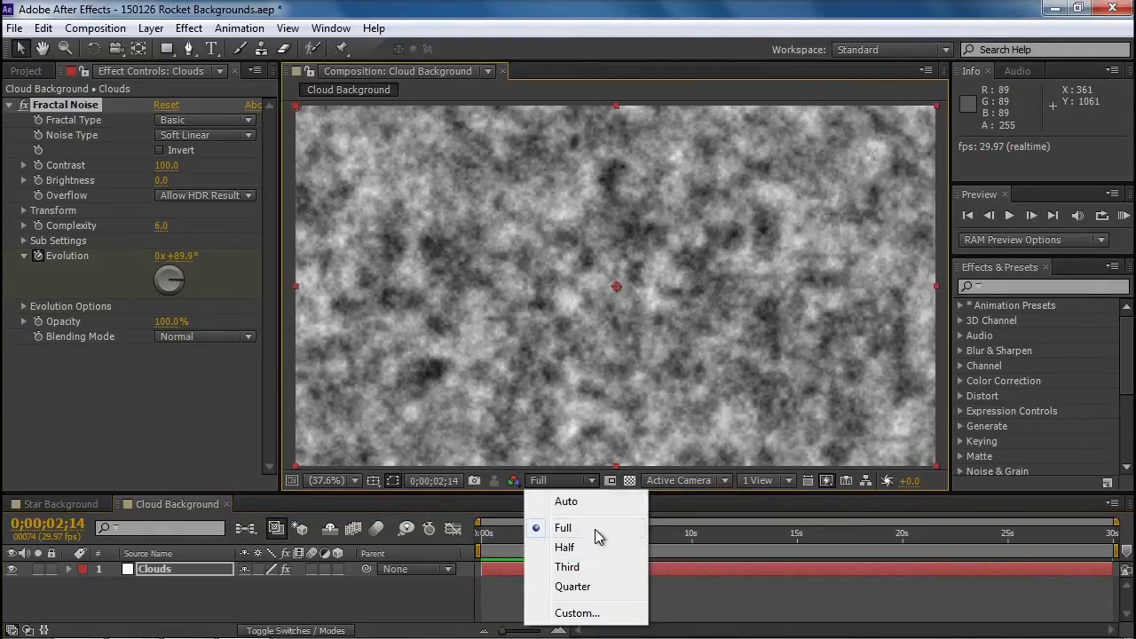
click(572, 587)
key(space)
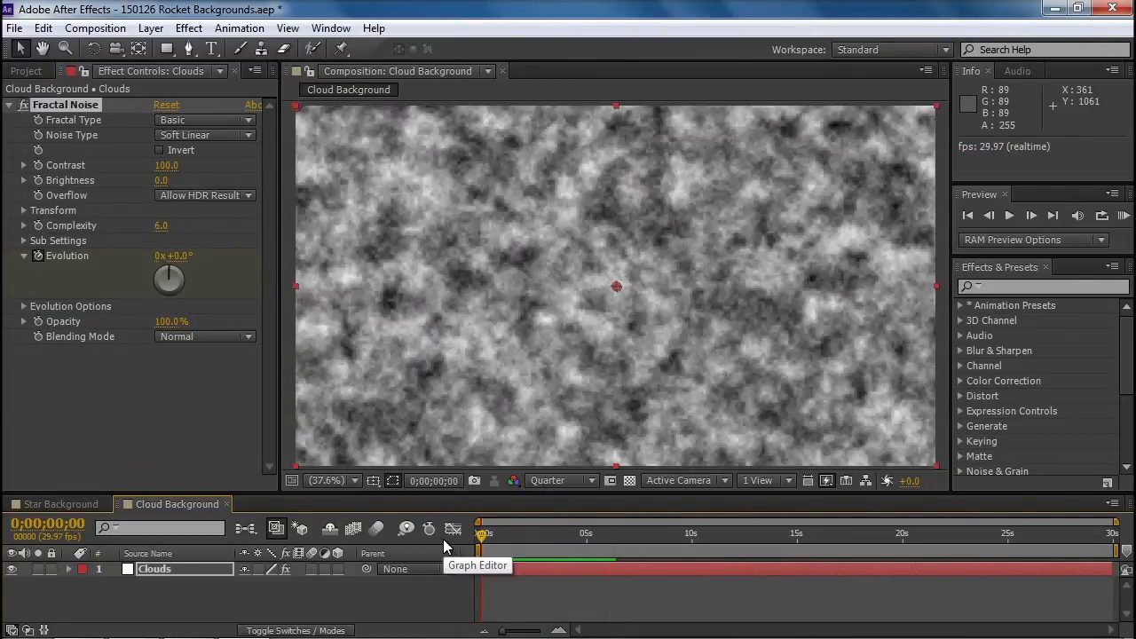
key(v)
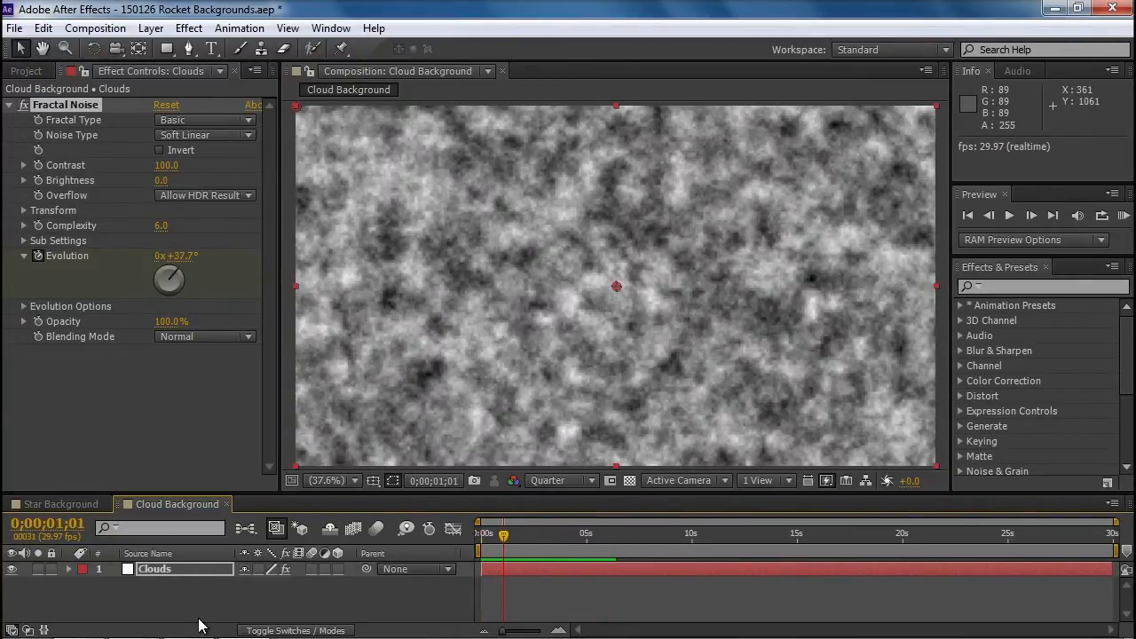
- Reveal the keyframed properties of the Clouds layer in the timeline and return to the first frame
click(164, 571)
key(u)
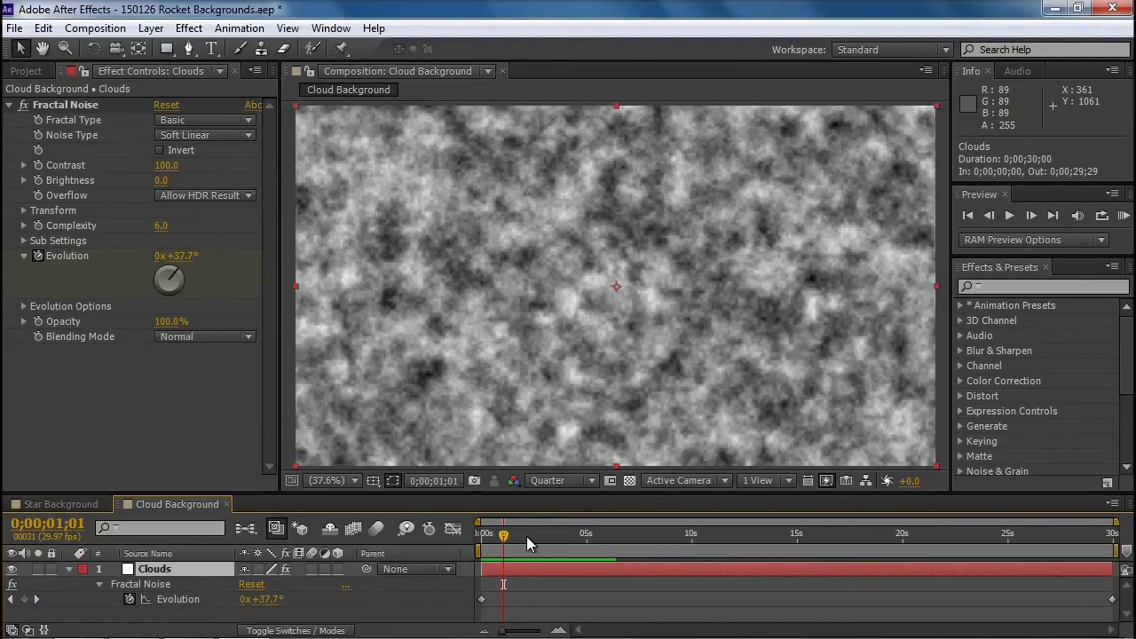
drag(526, 536, 455, 535)
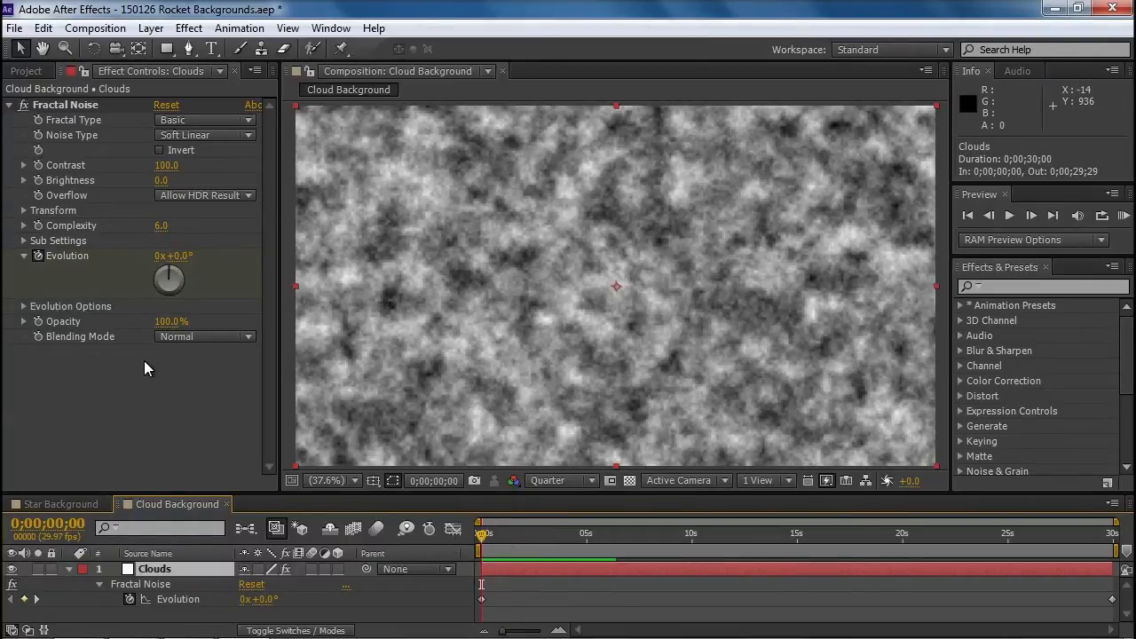
- Set the Noise Type to Spline and, after trying Dynamic and Dynamic Twist, set the Fractal Type to Cloudy
click(189, 135)
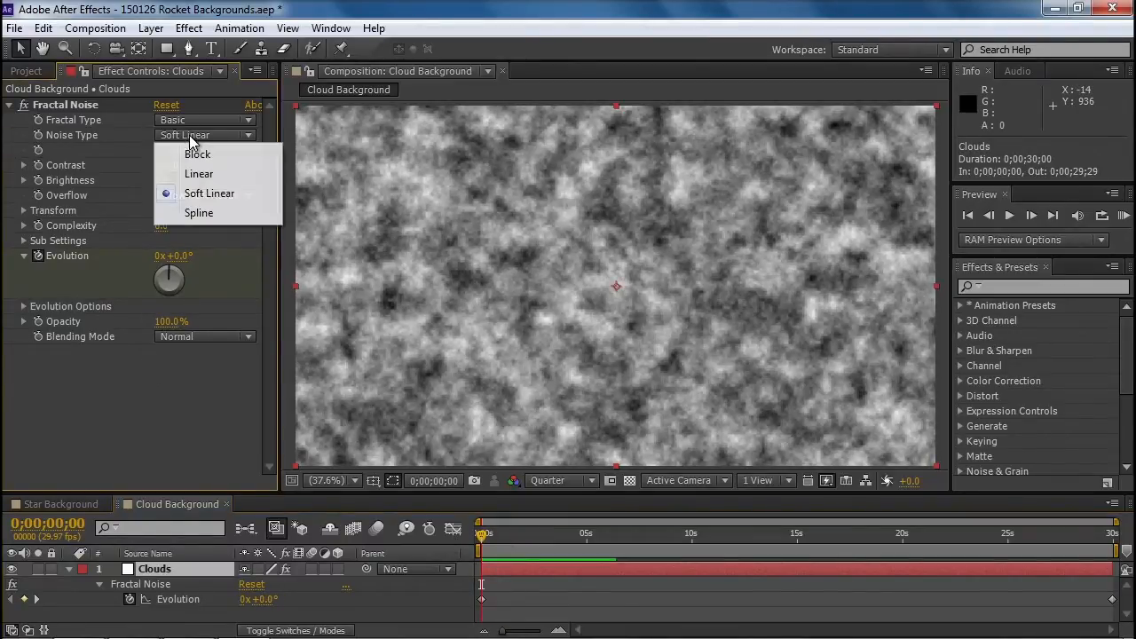
click(198, 213)
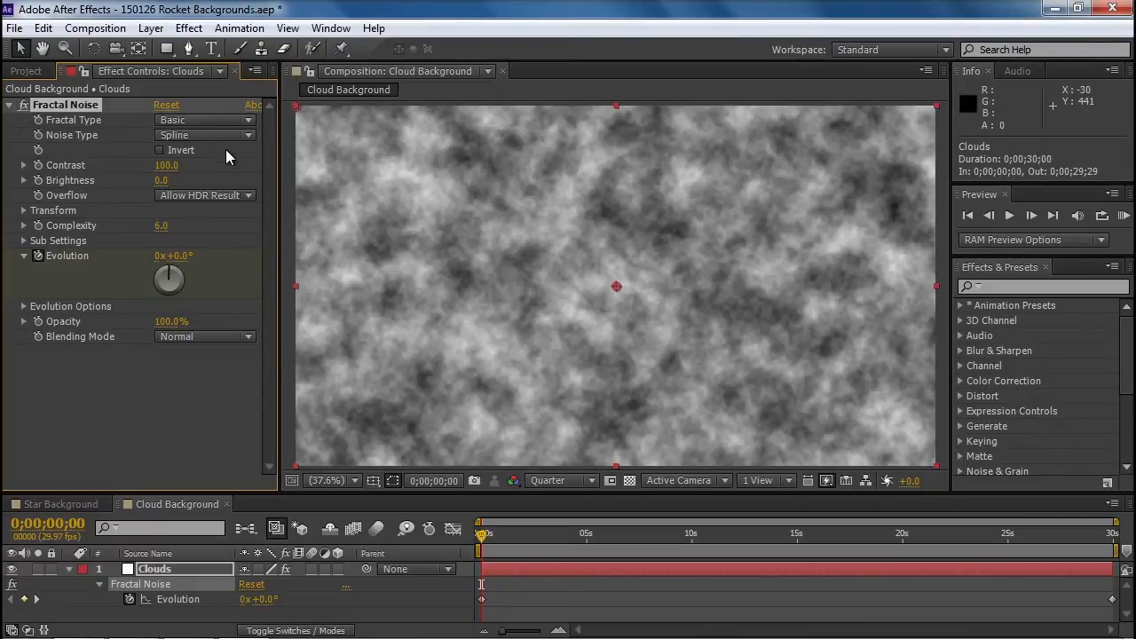
click(219, 122)
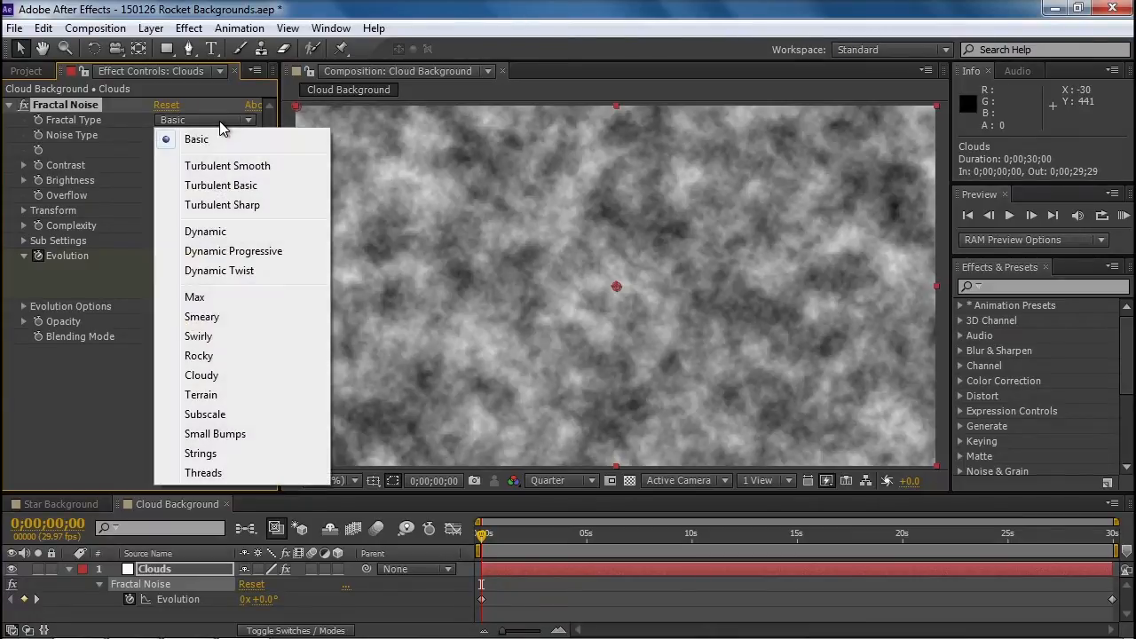
click(213, 232)
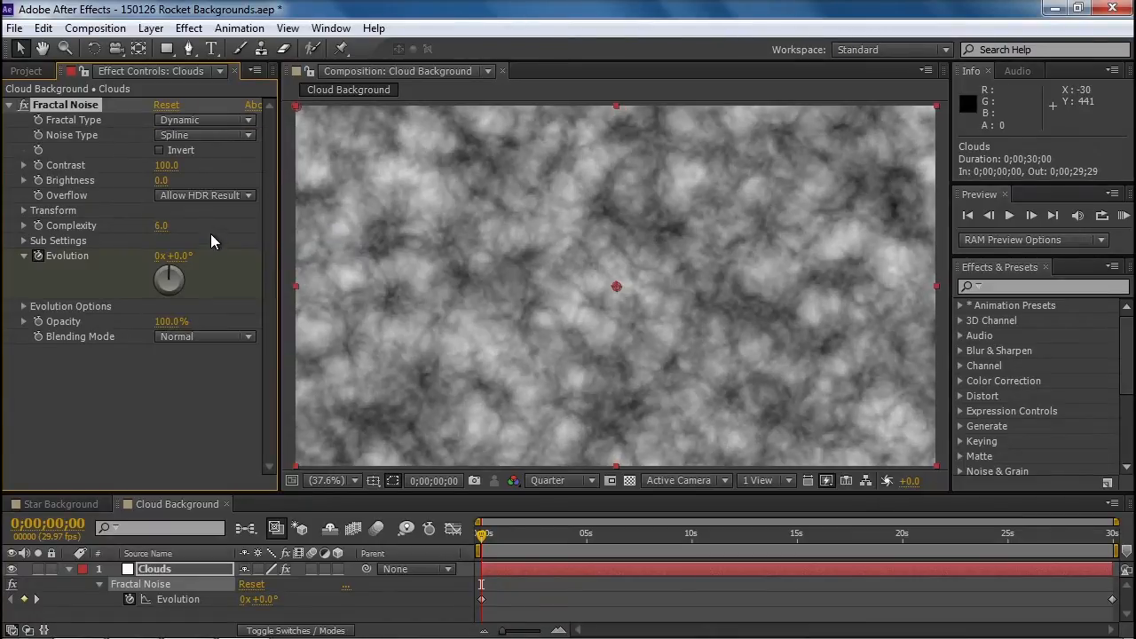
click(191, 124)
click(230, 270)
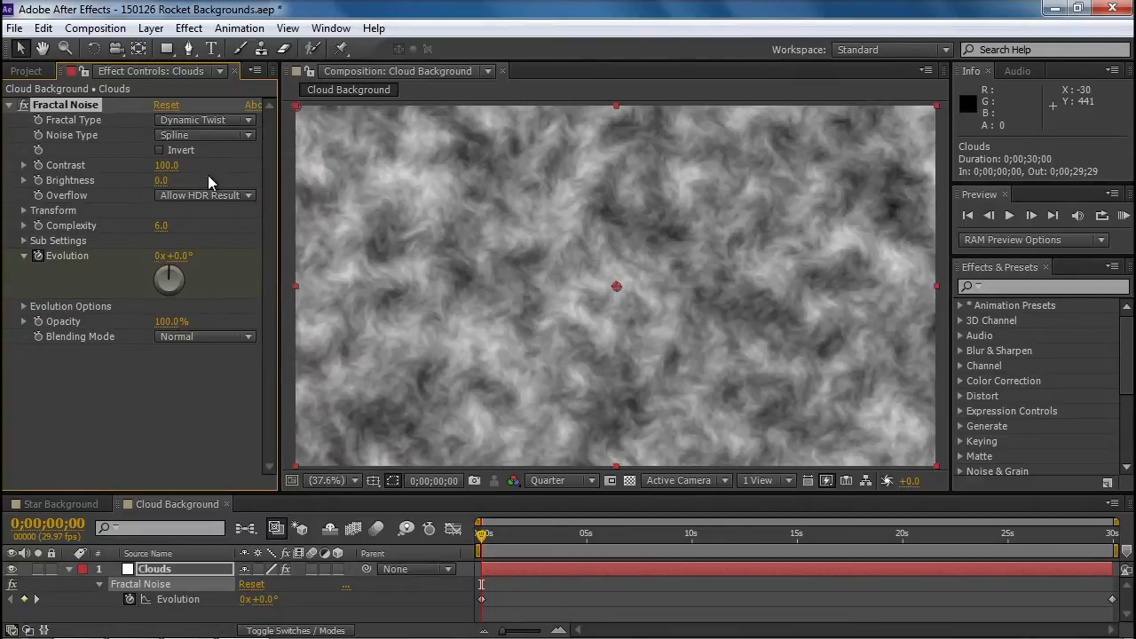
click(197, 125)
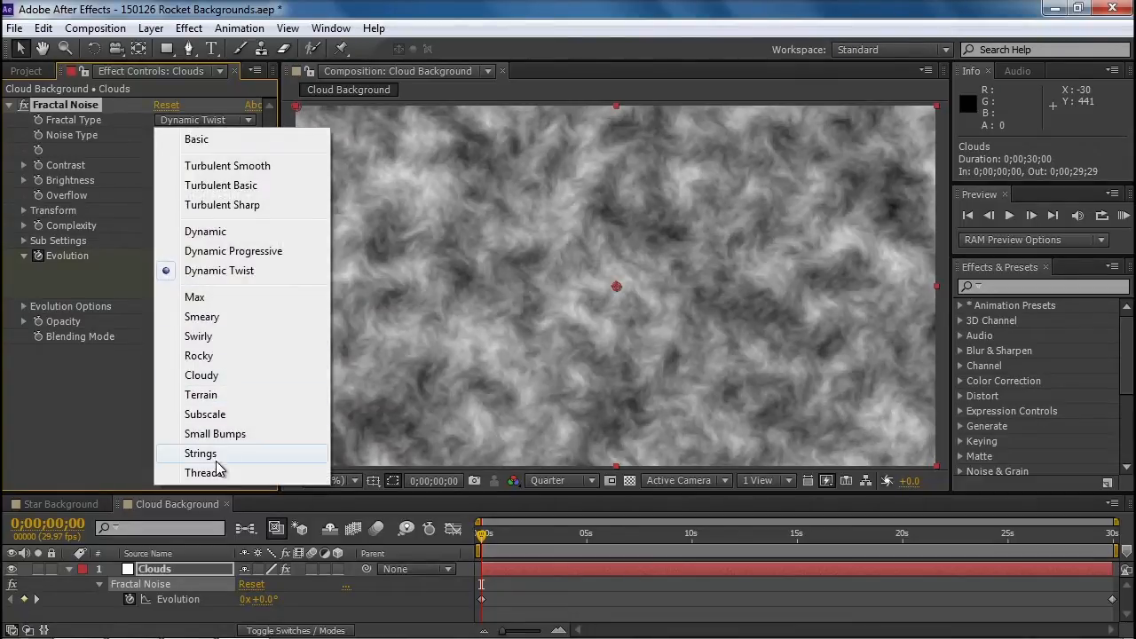
click(210, 377)
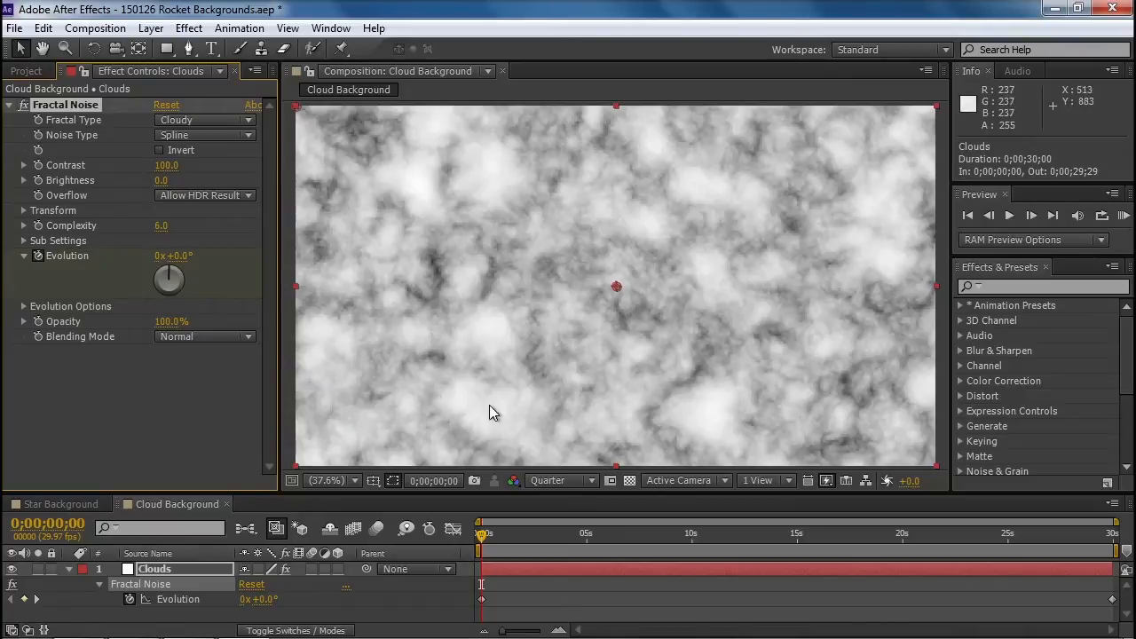
- Try the inverted noise with Brightness 12, turn Invert off again and lower the Brightness to -33
click(160, 151)
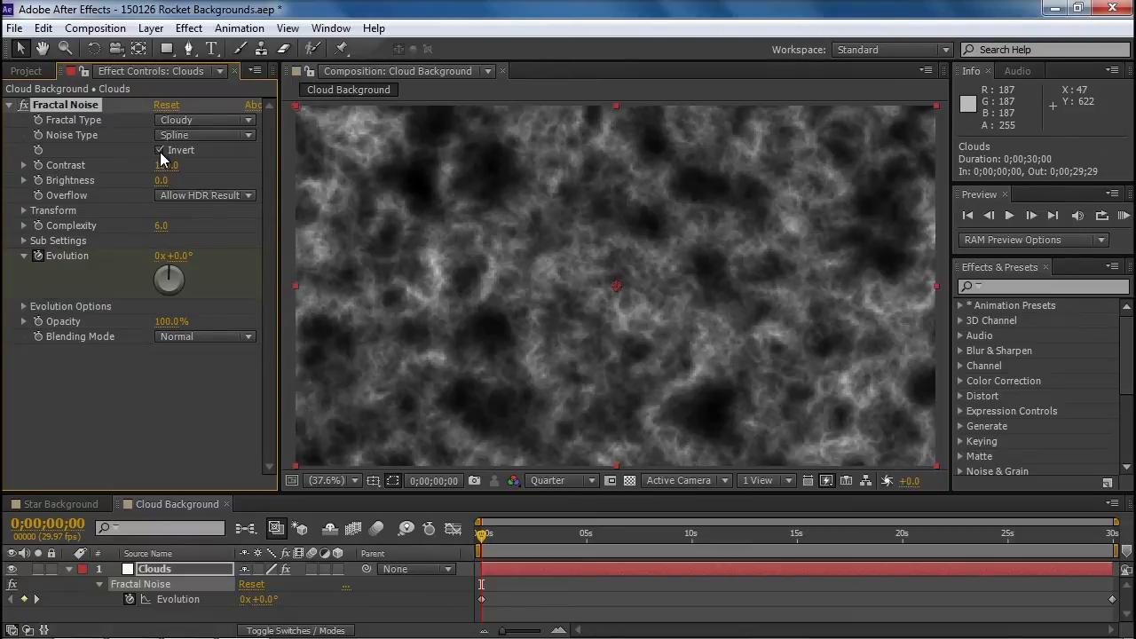
drag(162, 180, 175, 181)
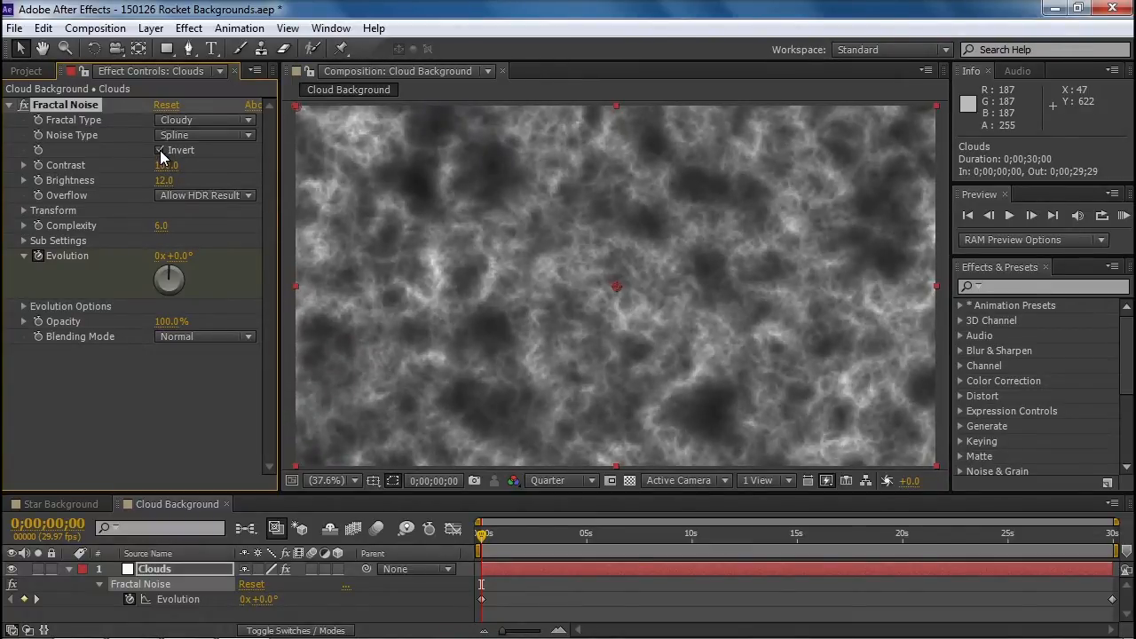
click(161, 150)
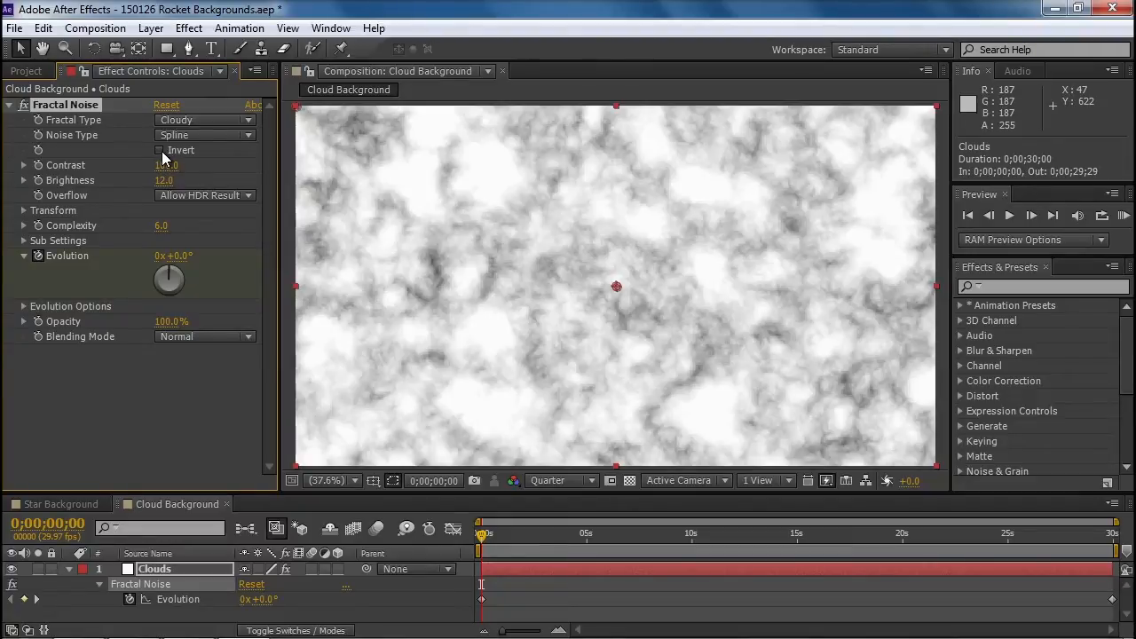
drag(165, 184, 130, 193)
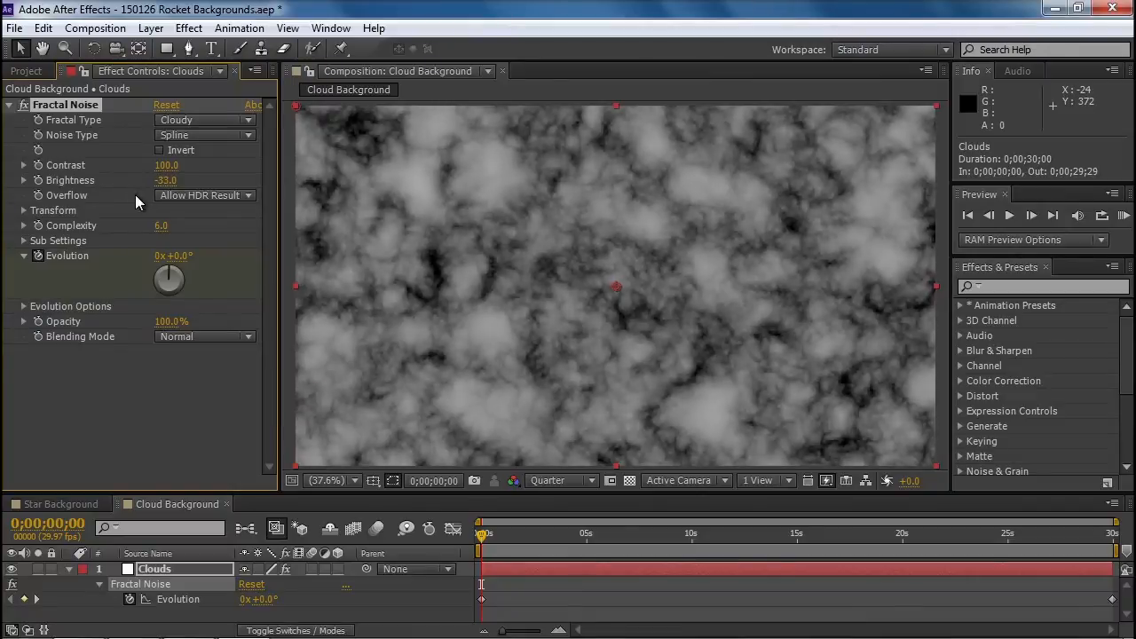
- Search the effects and presets for "color" and apply the Colorize - blue wash preset to the clouds
click(989, 287)
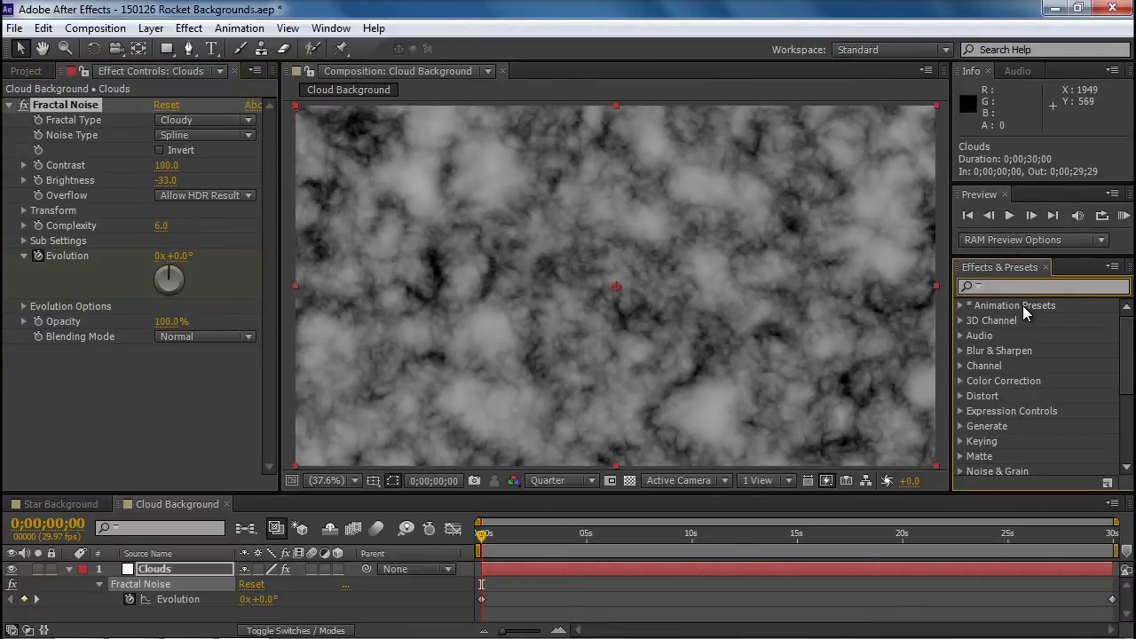
text(color)
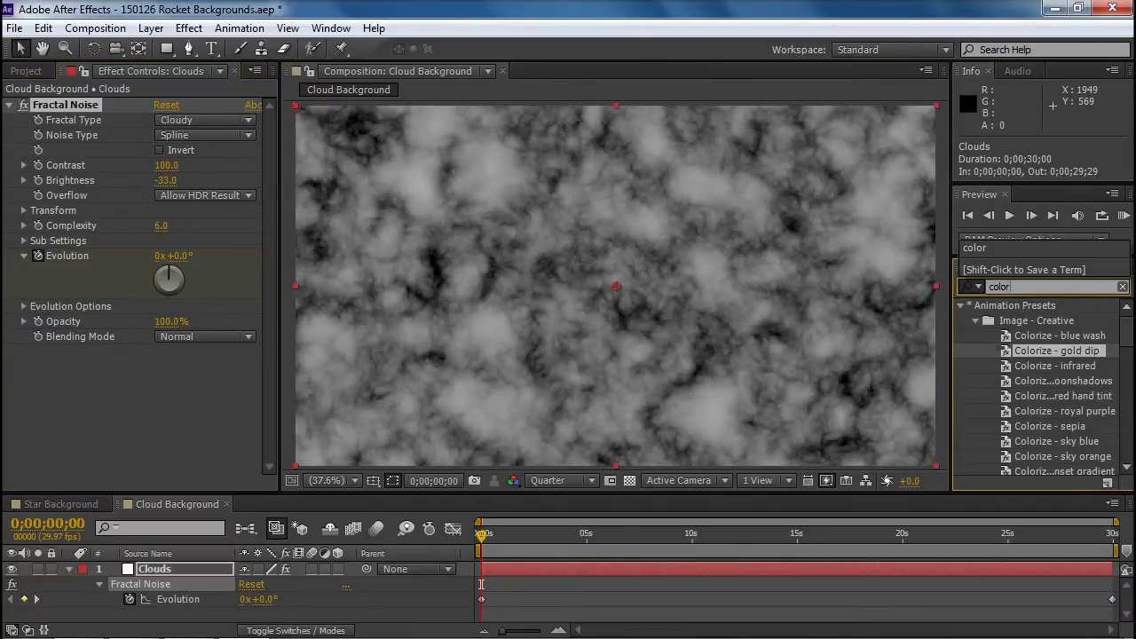
mouse_move(1125, 329)
mouse_down()
mouse_move(1128, 354)
mouse_move(1127, 341)
mouse_up()
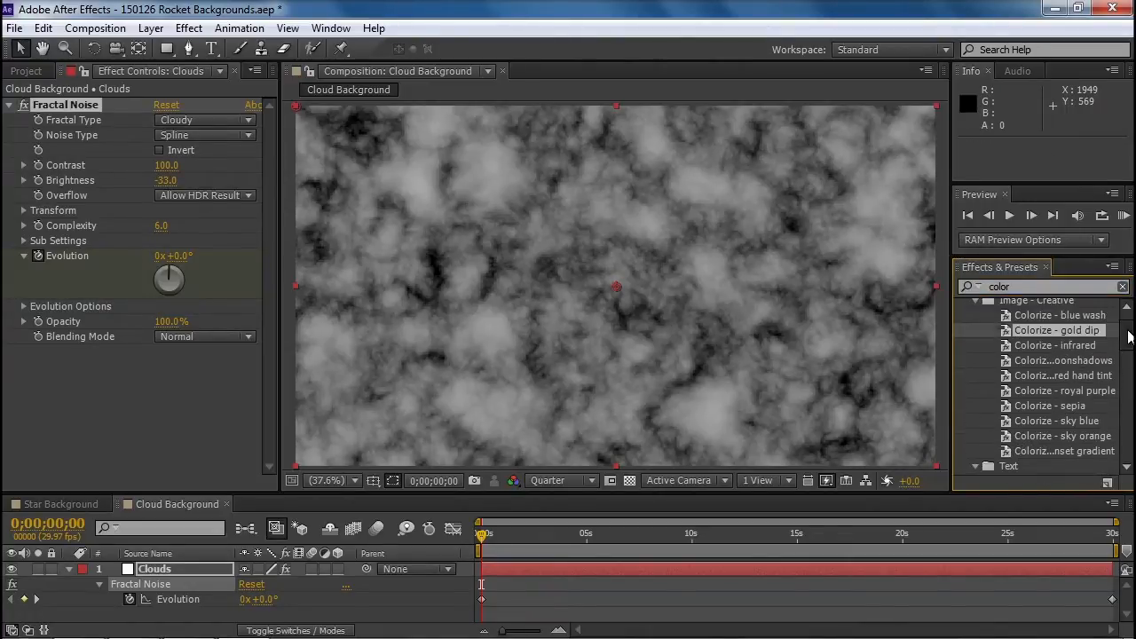
click(1033, 314)
drag(1033, 315, 673, 316)
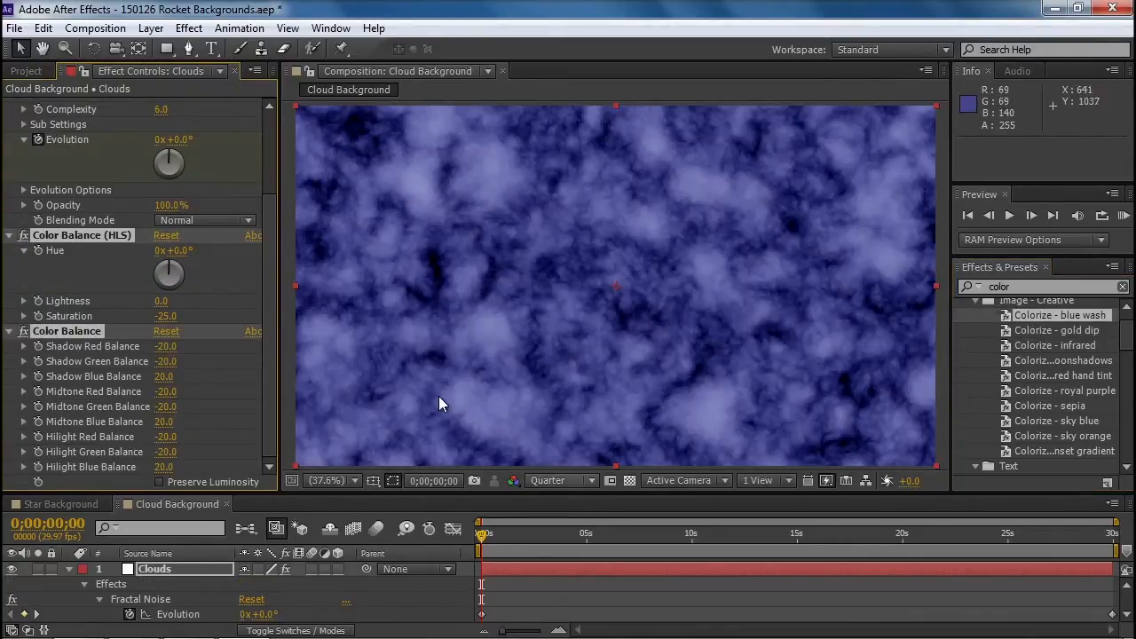
- Toggle Invert on and off to compare the blue clouds, and set the Fractal Noise Brightness to -7
drag(266, 196, 269, 114)
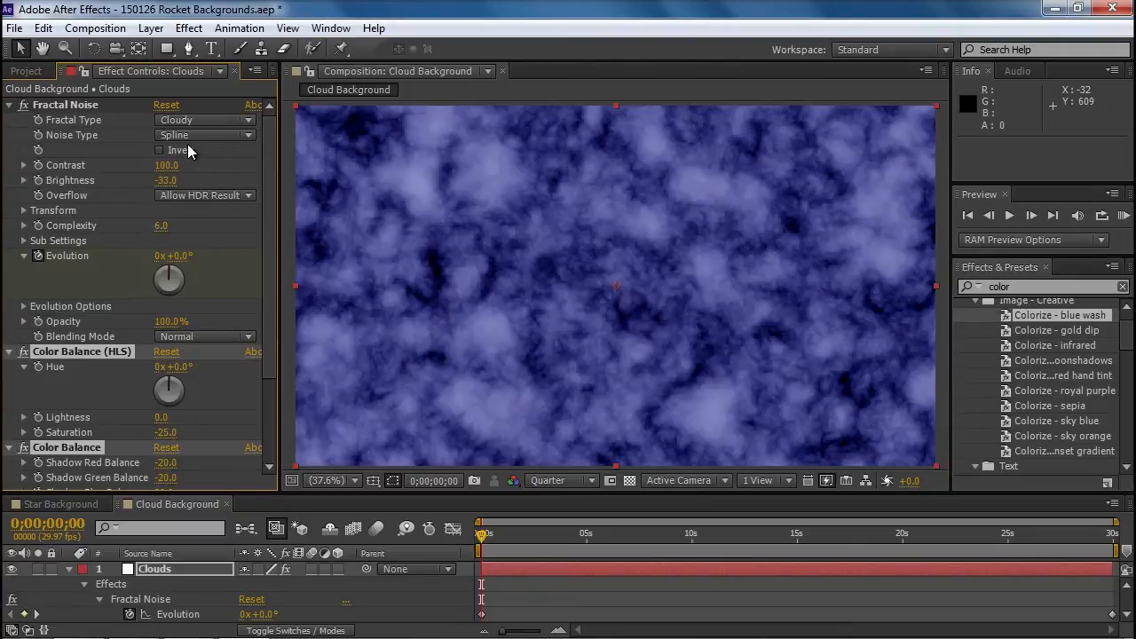
click(159, 149)
click(160, 150)
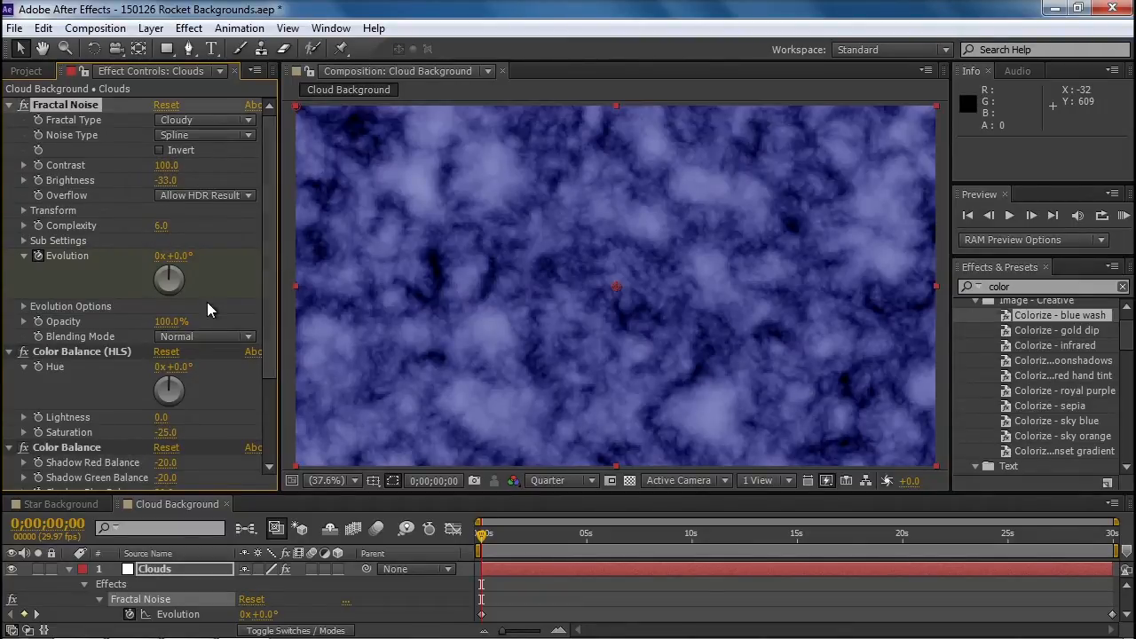
drag(165, 180, 188, 183)
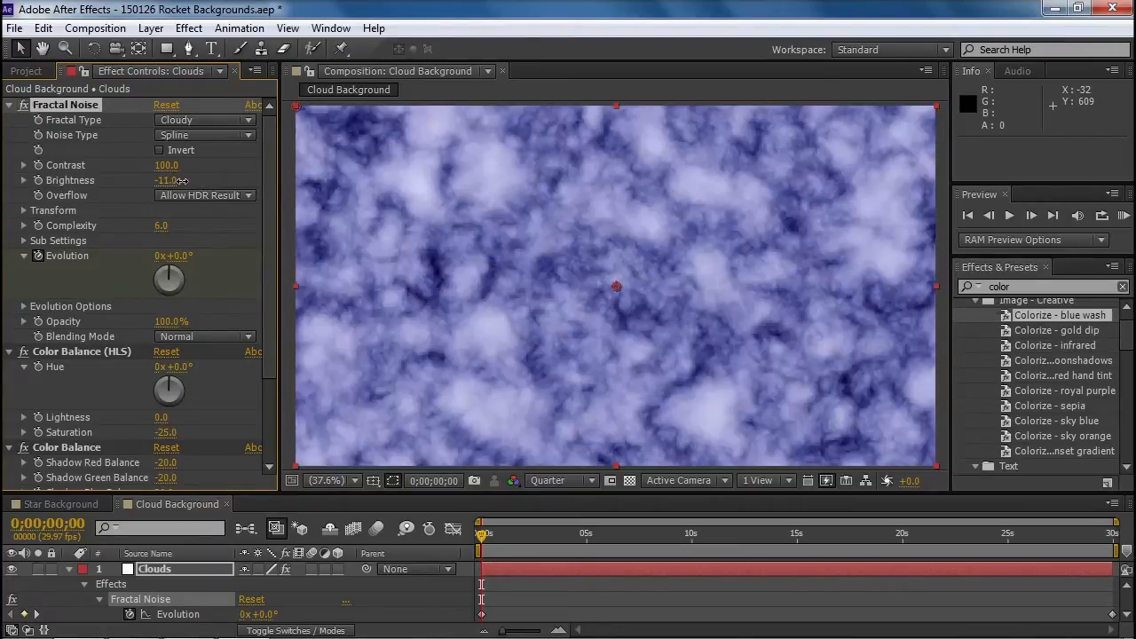
- Preview the blue cloud animation, return to the first frame and collapse the Clouds layer's properties
key(space)
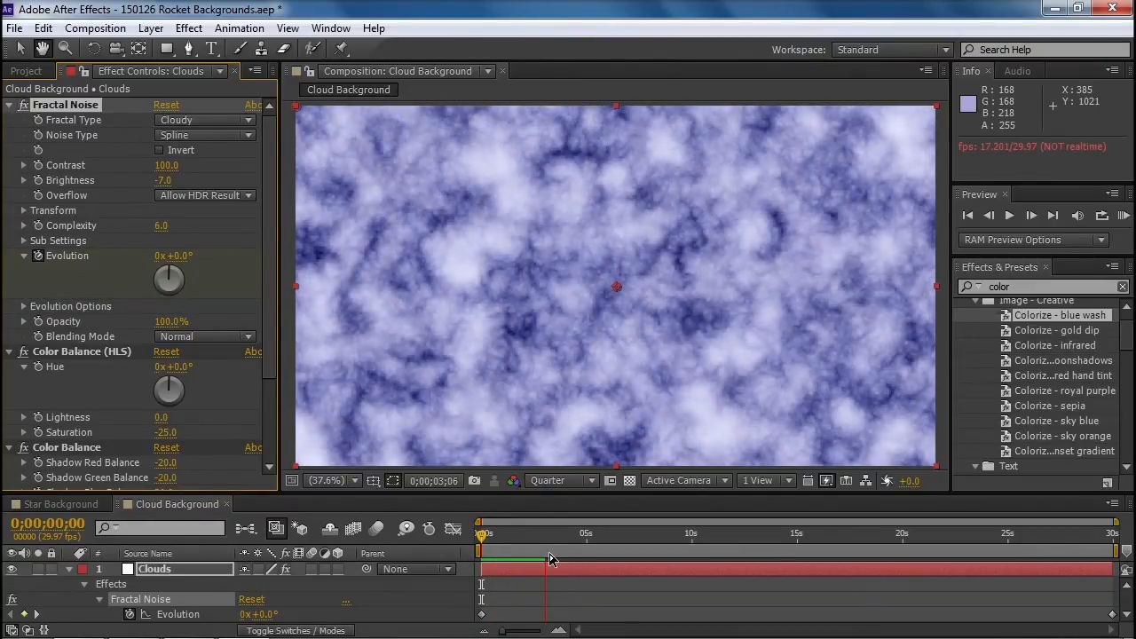
key(space)
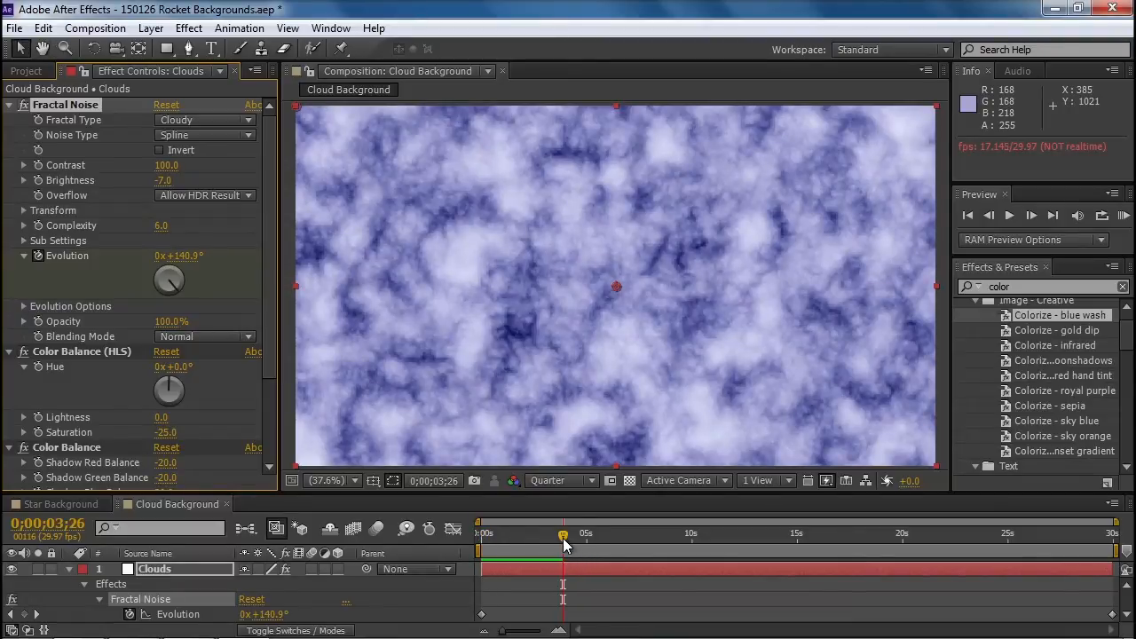
key(Home)
click(69, 569)
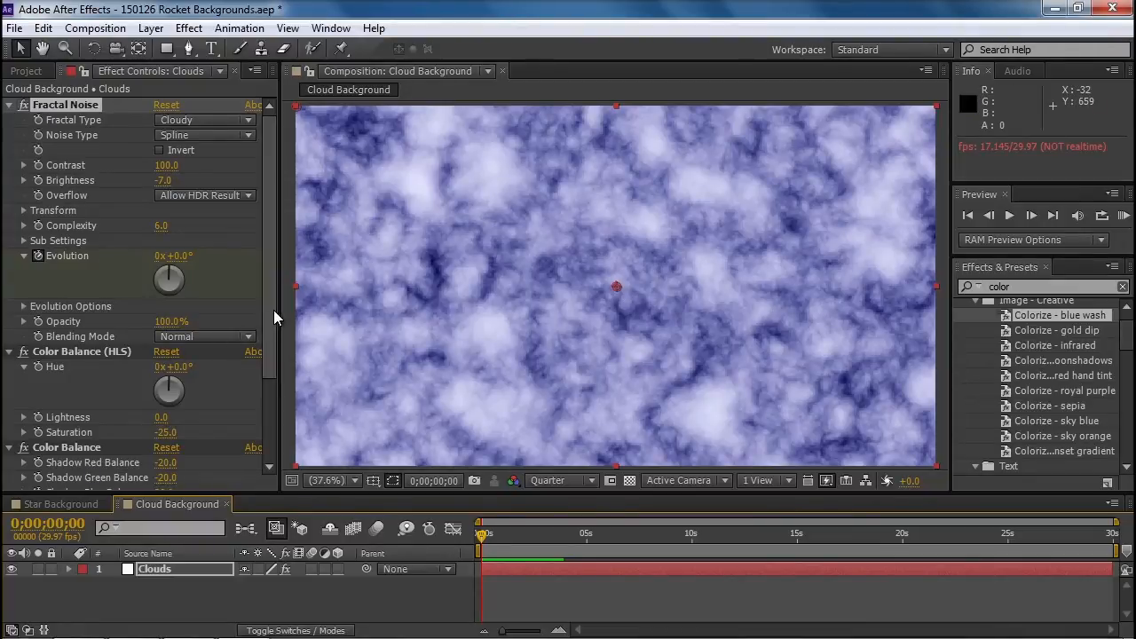
- Try shifting the Fractal Noise horizontally with an Offset Turbulence X of 1158, and undo the accidental move of the Clouds layer
click(23, 307)
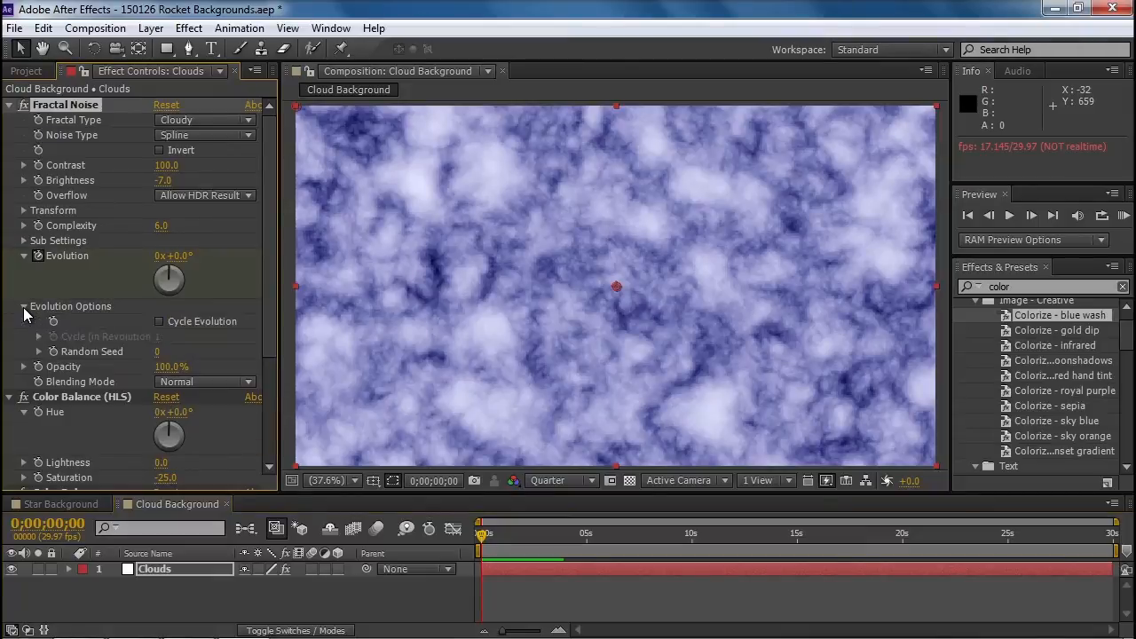
click(23, 307)
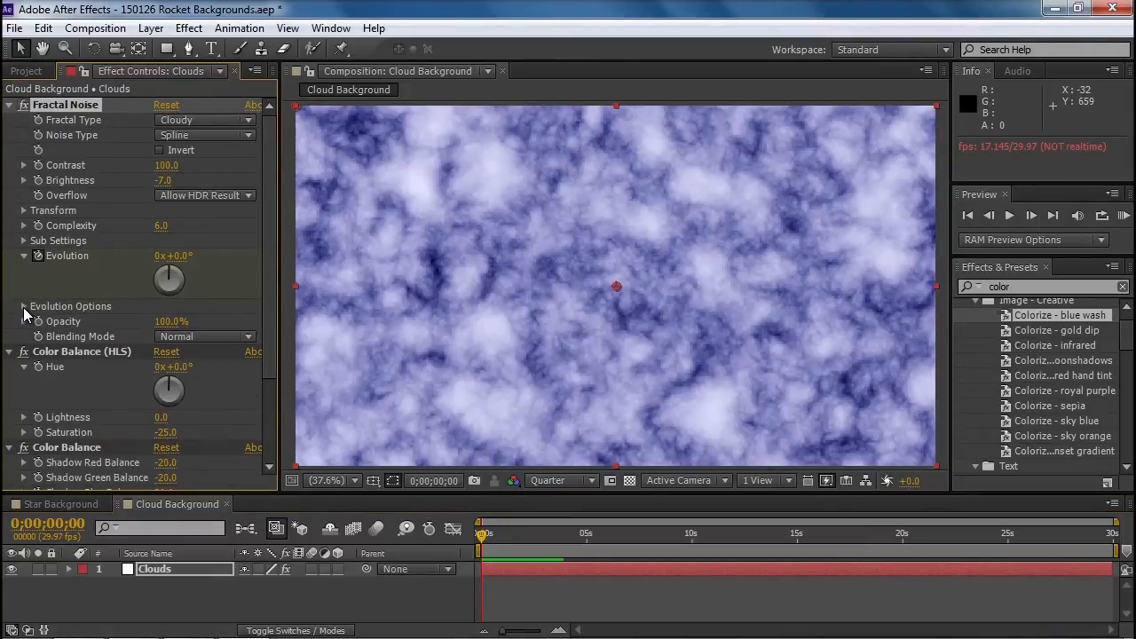
click(24, 210)
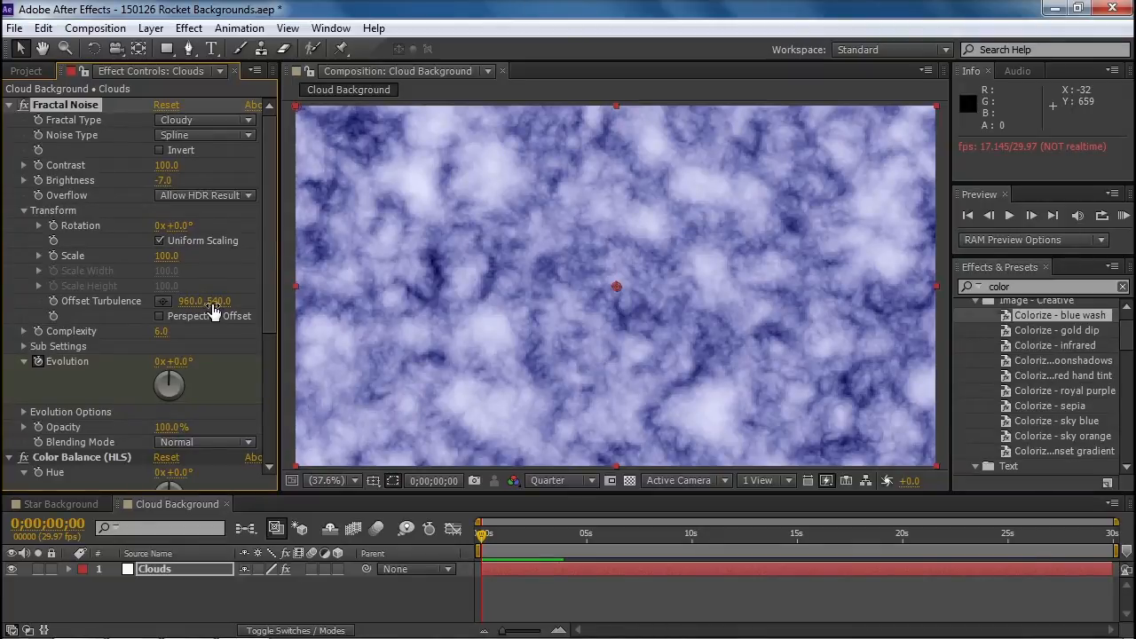
drag(183, 302, 480, 309)
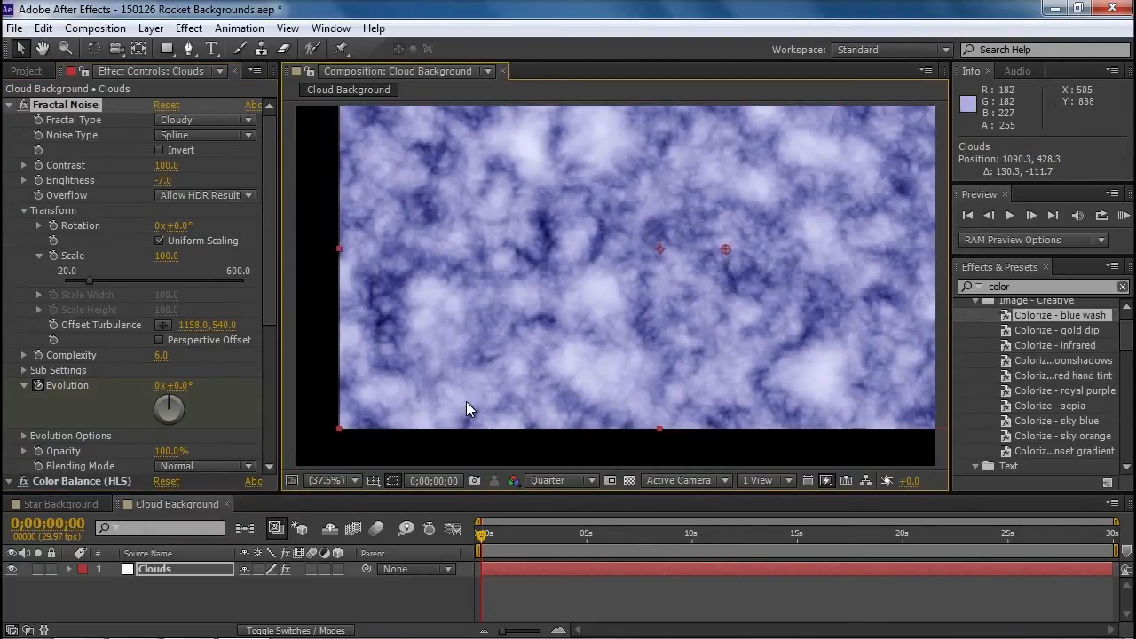
key(ctrl+z)
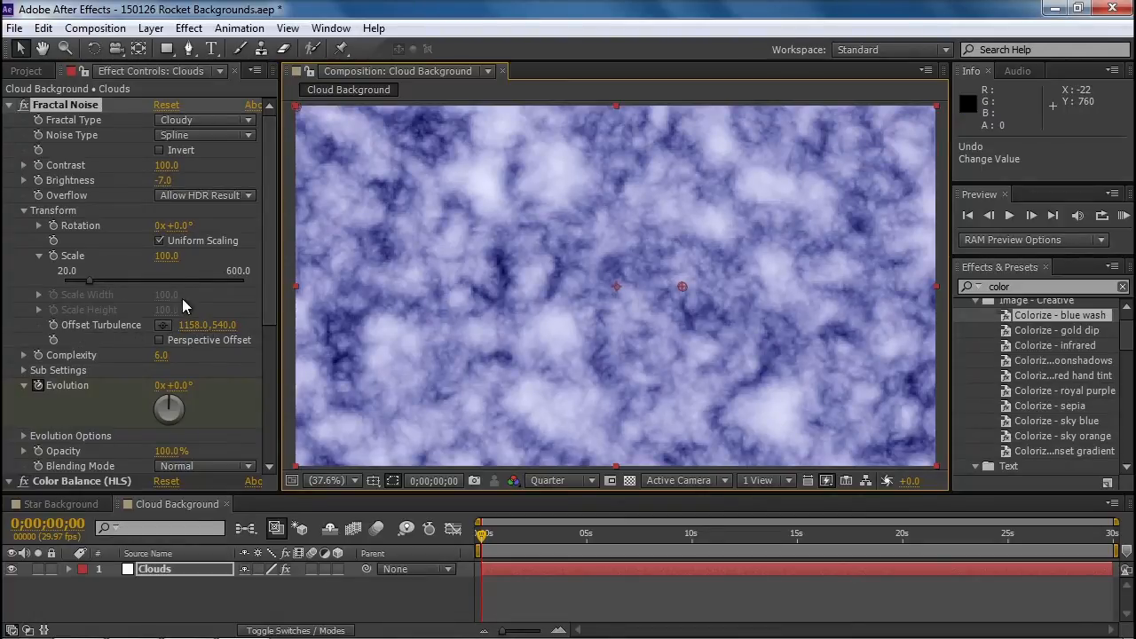
- Reset the Fractal Noise effect, then set its Noise Type to Spline and its Fractal Type to Cloudy
click(166, 105)
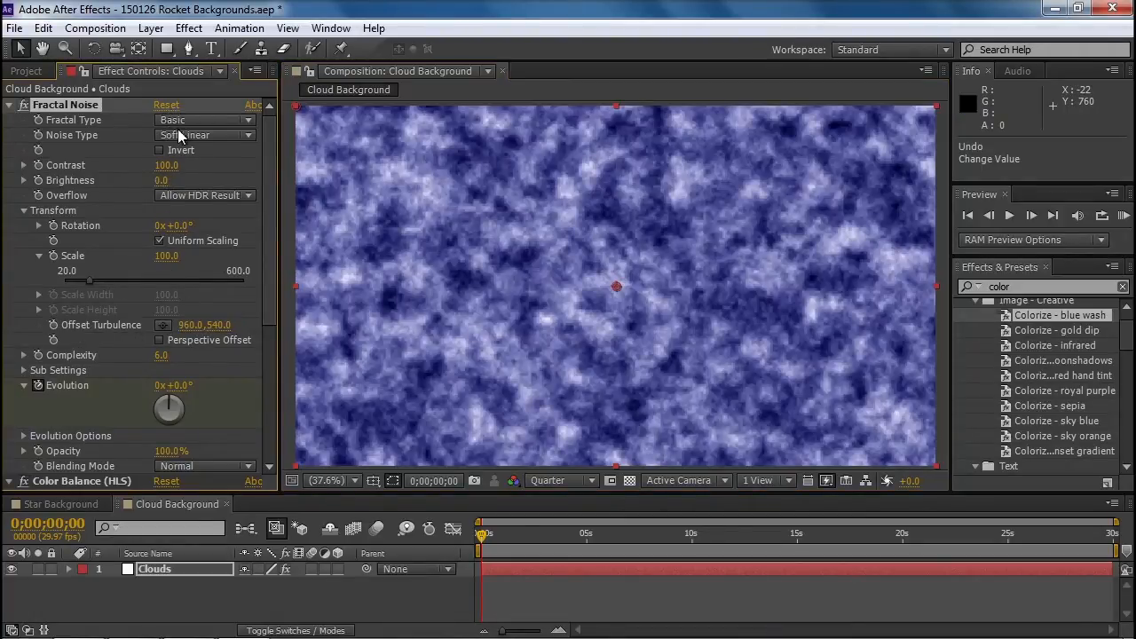
click(187, 138)
click(202, 211)
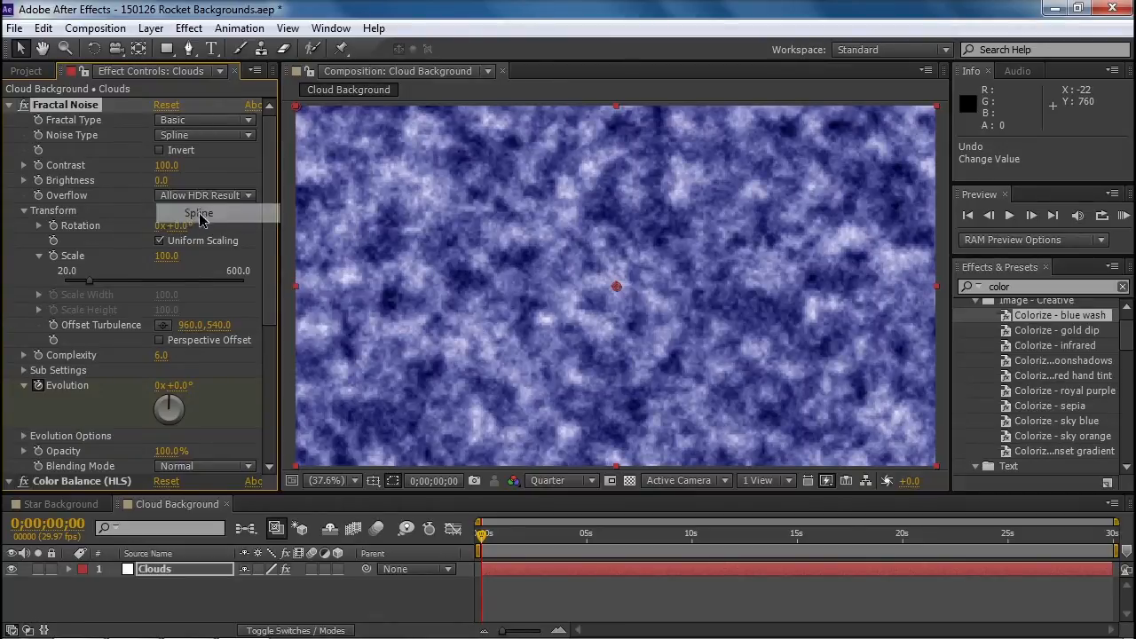
click(185, 125)
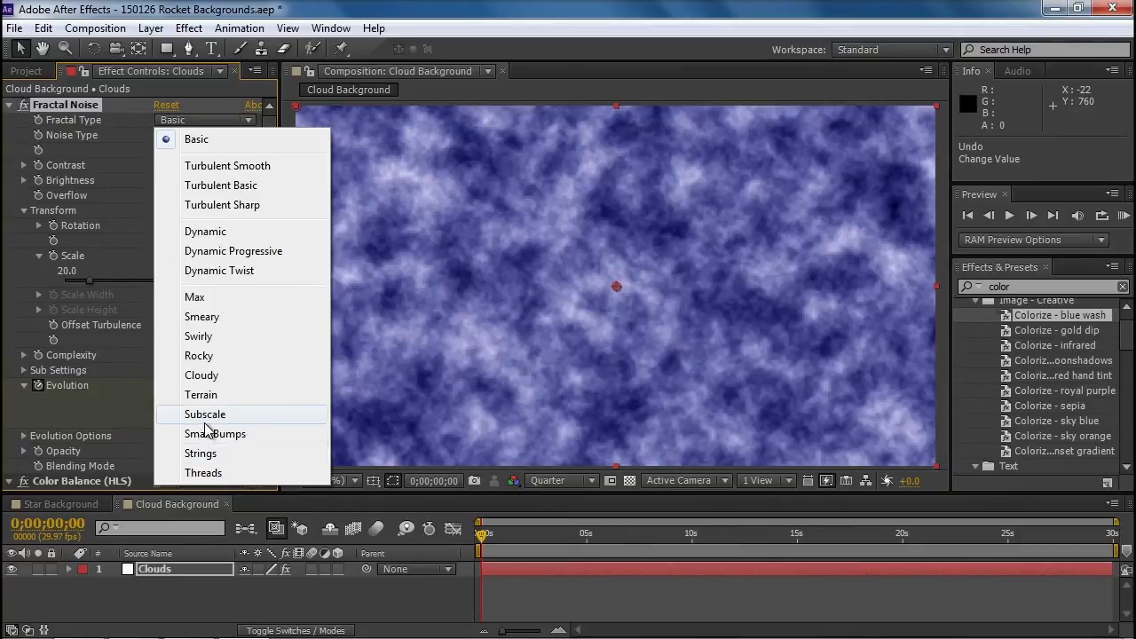
click(201, 375)
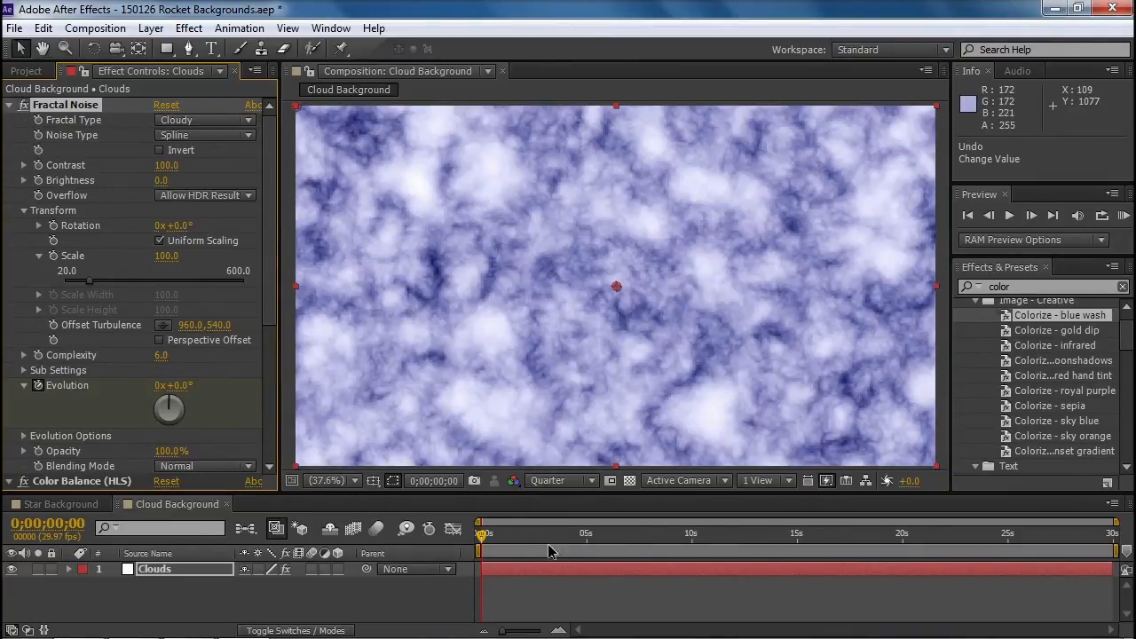
- Preview the cloud animation briefly and return to the first frame
key(space)
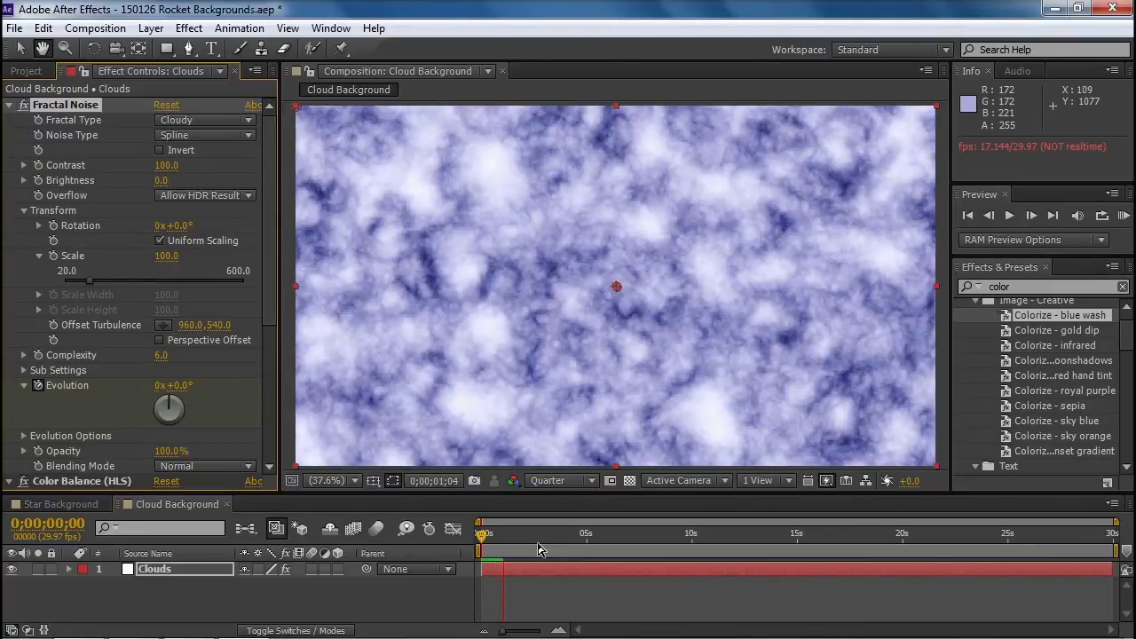
key(space)
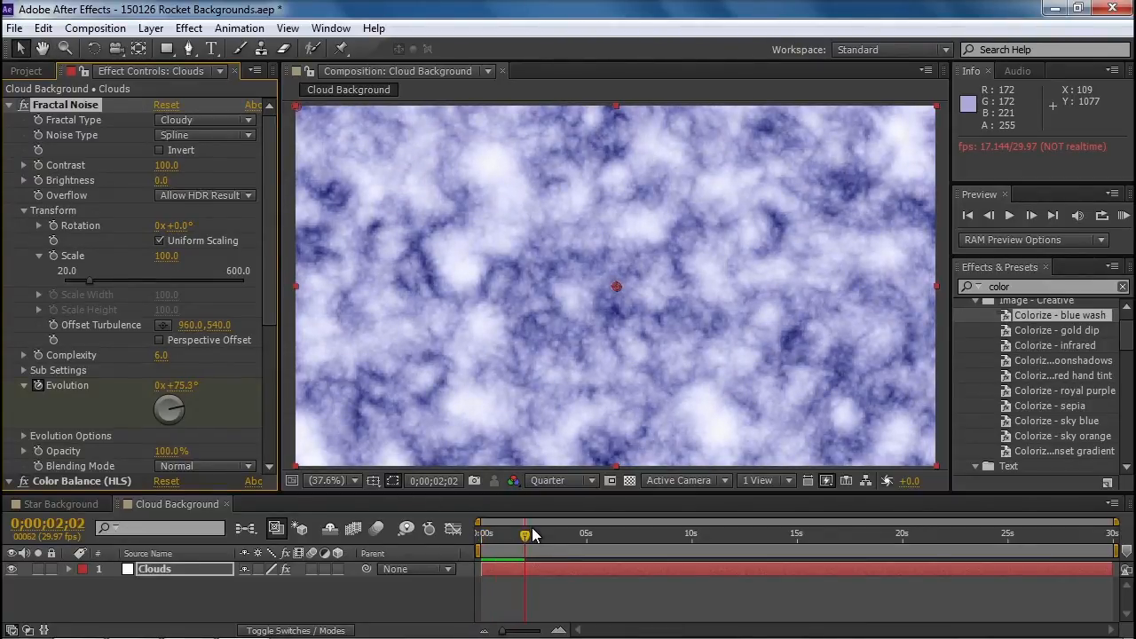
key(Home)
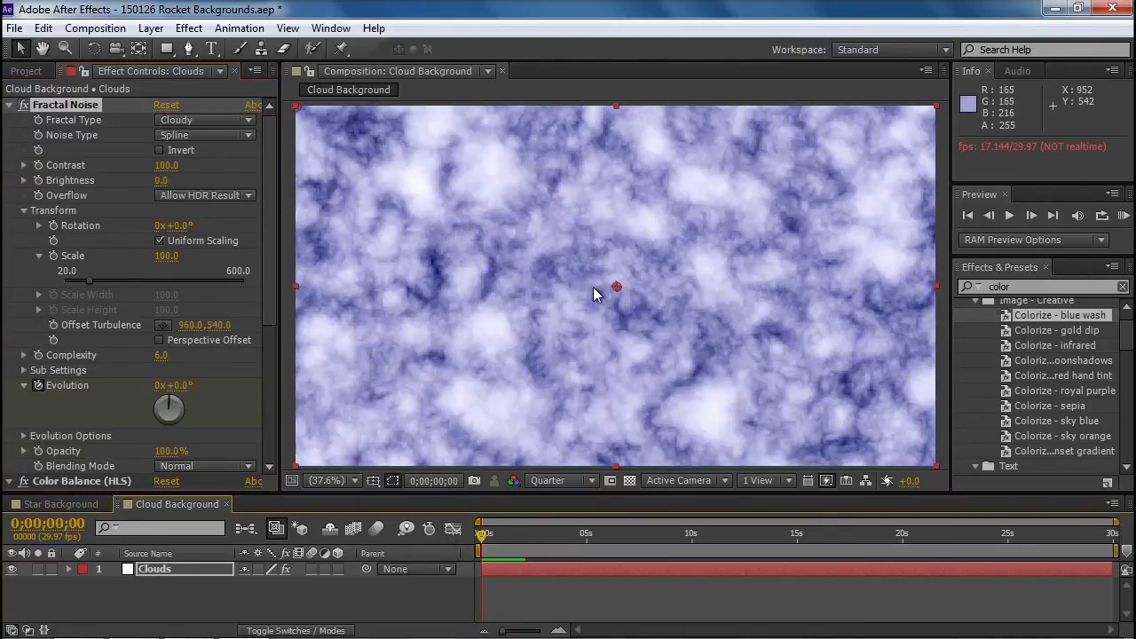
- Start keyframing the Fractal Noise Offset Turbulence at the first frame with a Y value of -5000
click(24, 210)
click(24, 210)
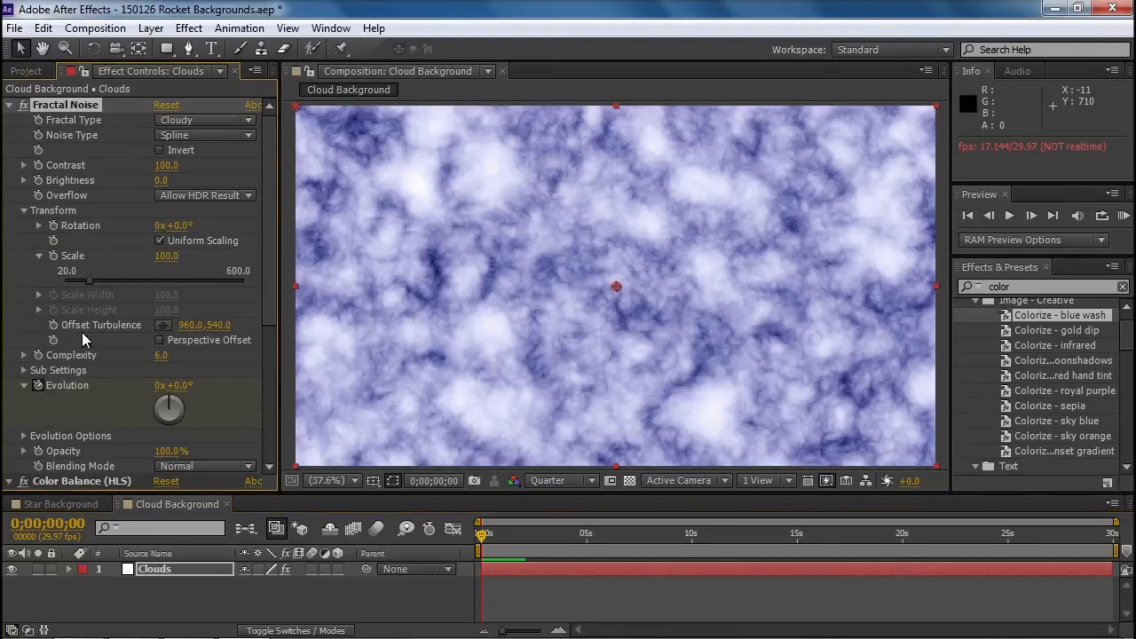
click(220, 325)
text(-5)
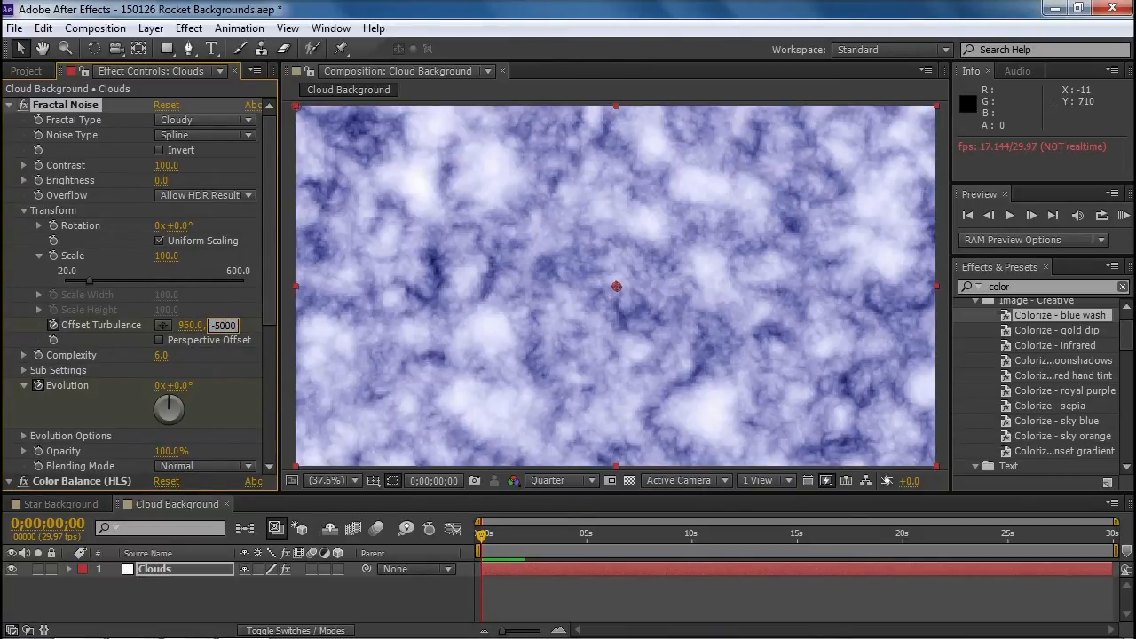
text(000)
key(Return)
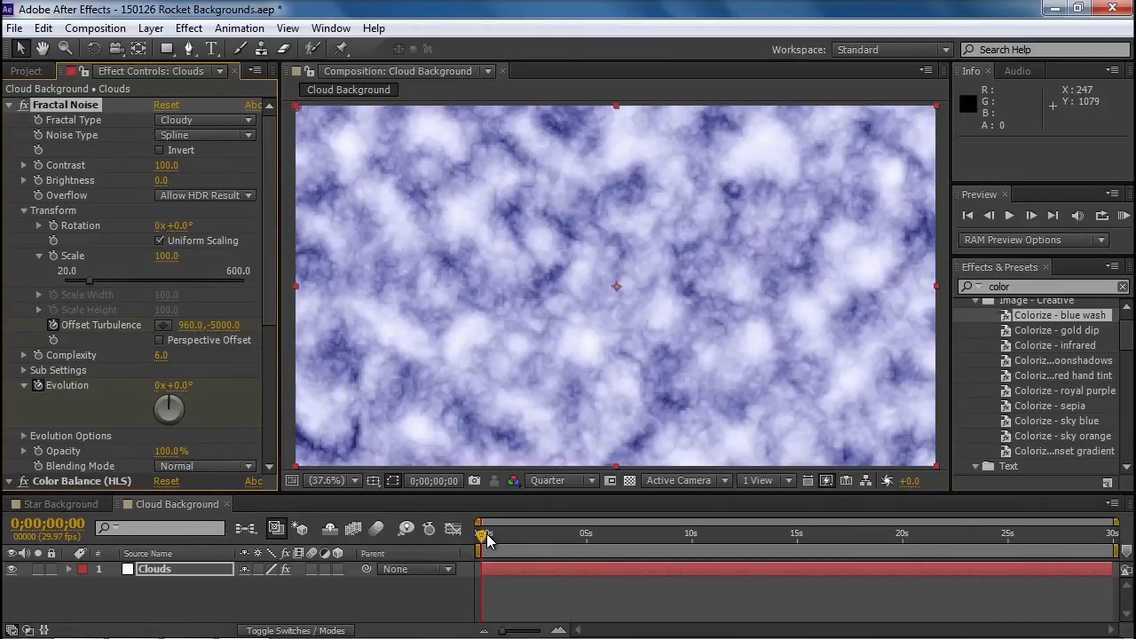
- Add an Offset Turbulence keyframe at the end of the composition, 0;00;29;29, with a Y value of 5000
drag(505, 534, 1106, 551)
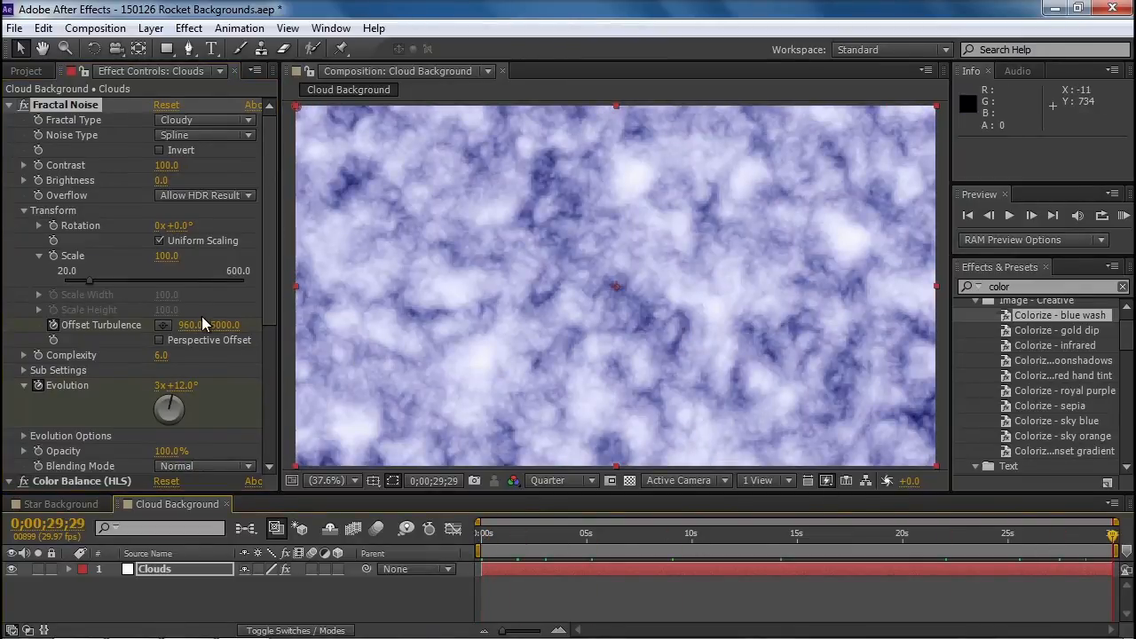
text(50)
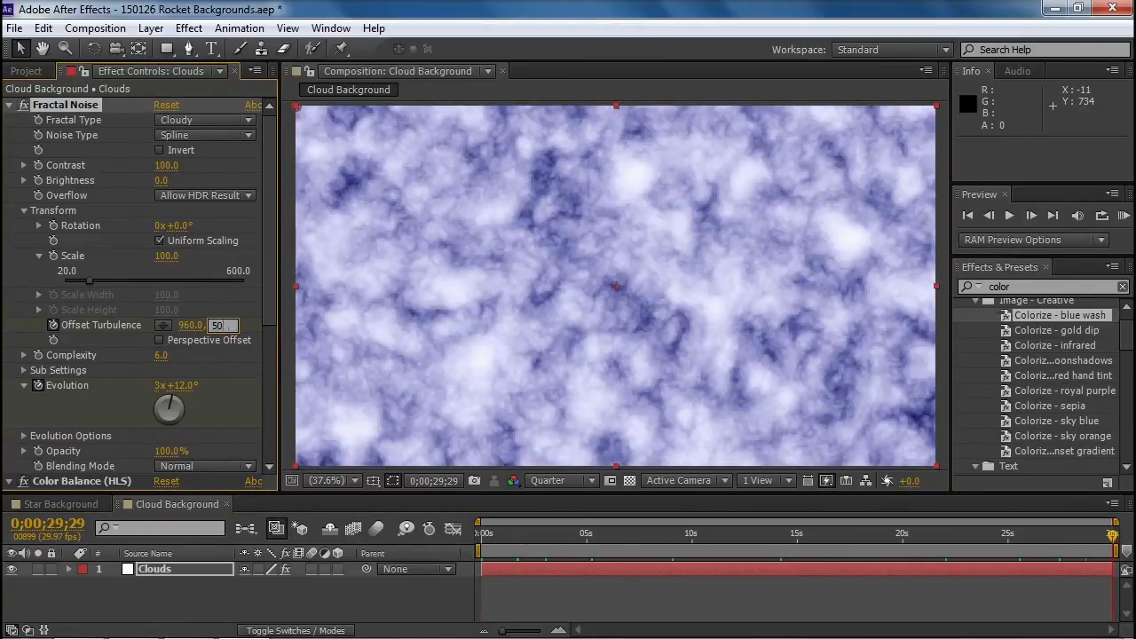
key(Return)
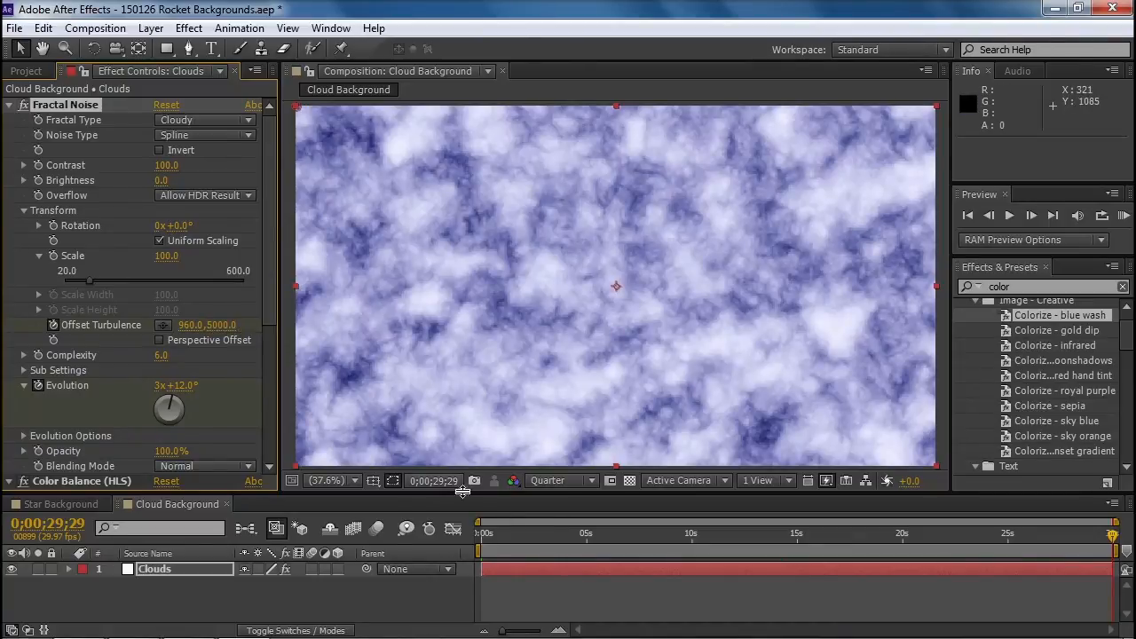
- Preview the drifting clouds from the first frame, view the Star Background composition and return to Cloud Background
drag(543, 540, 441, 548)
key(space)
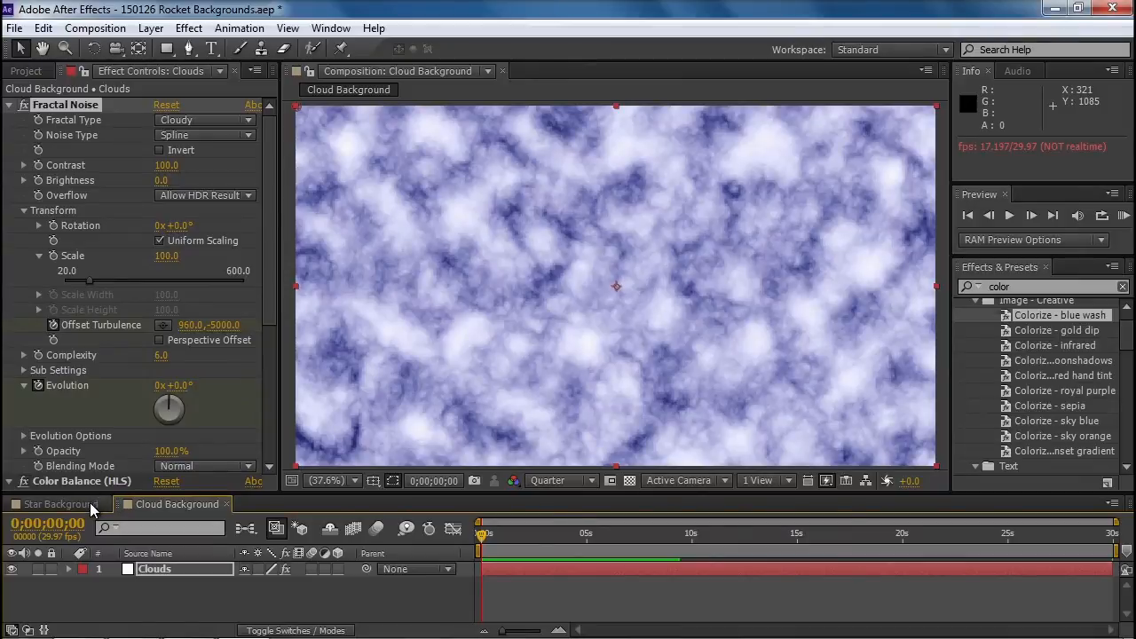
click(62, 504)
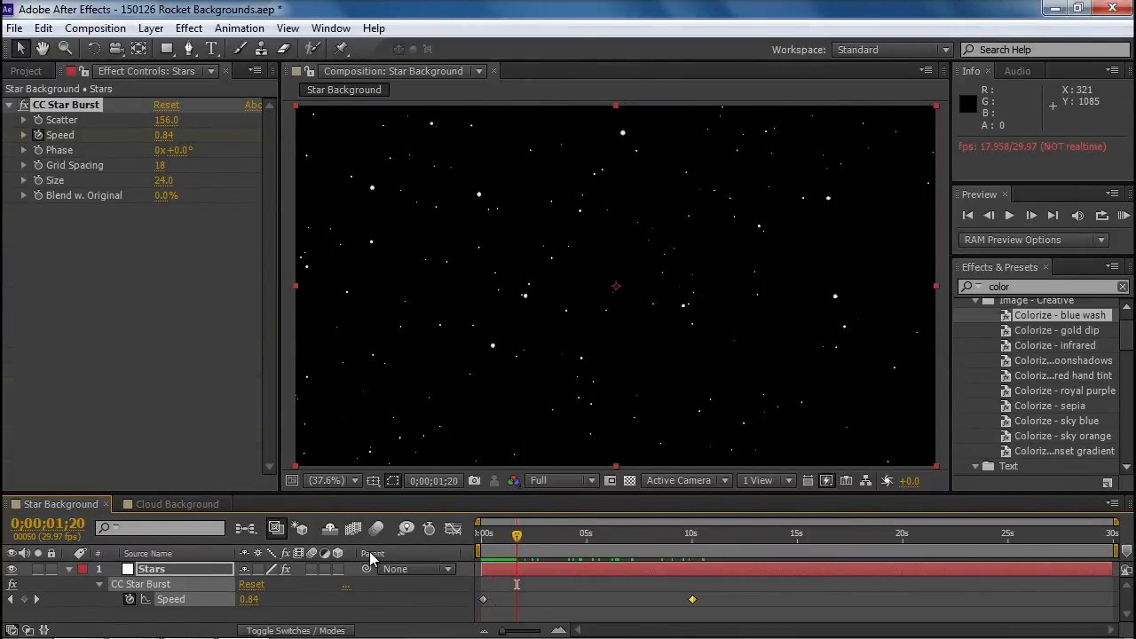
click(176, 504)
key(space)
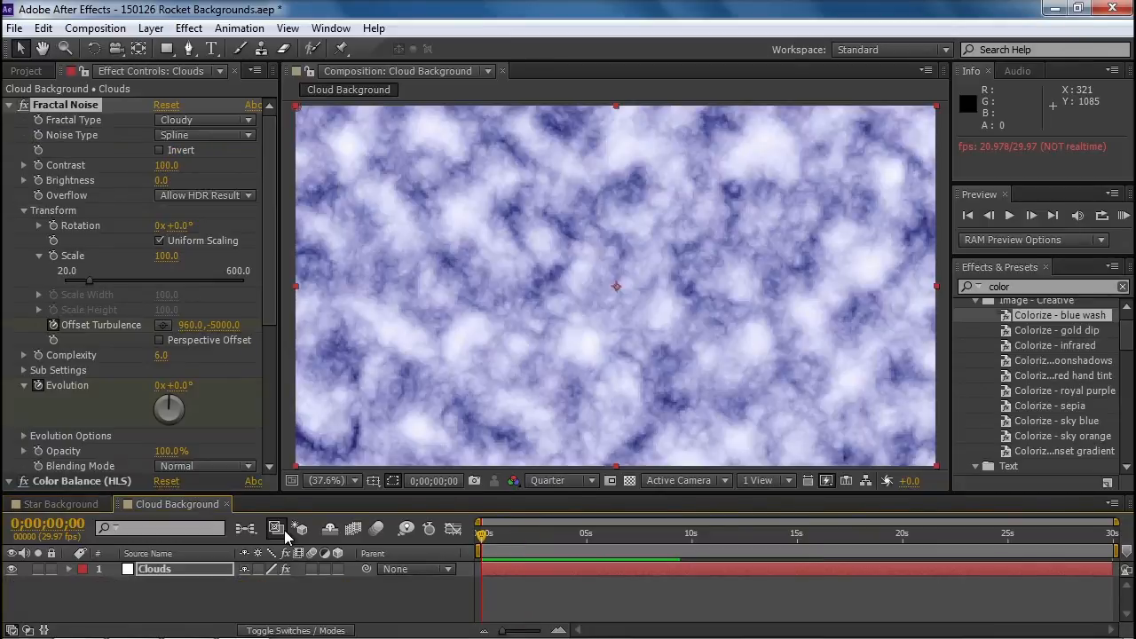